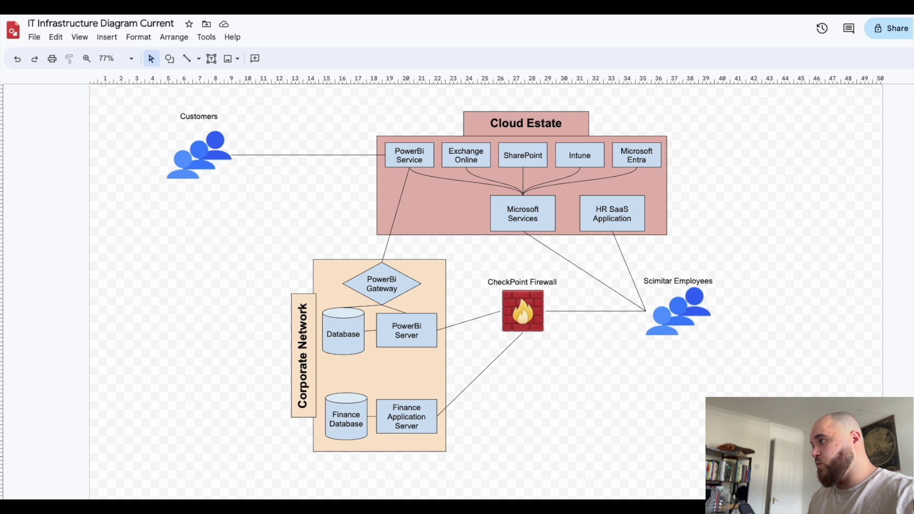
# Briefly select the Scimitar Employees group, then preview the phData and Microsoft Learn dashboard examples
pyautogui.moveTo(757, 375); pyautogui.dragTo(630, 261)
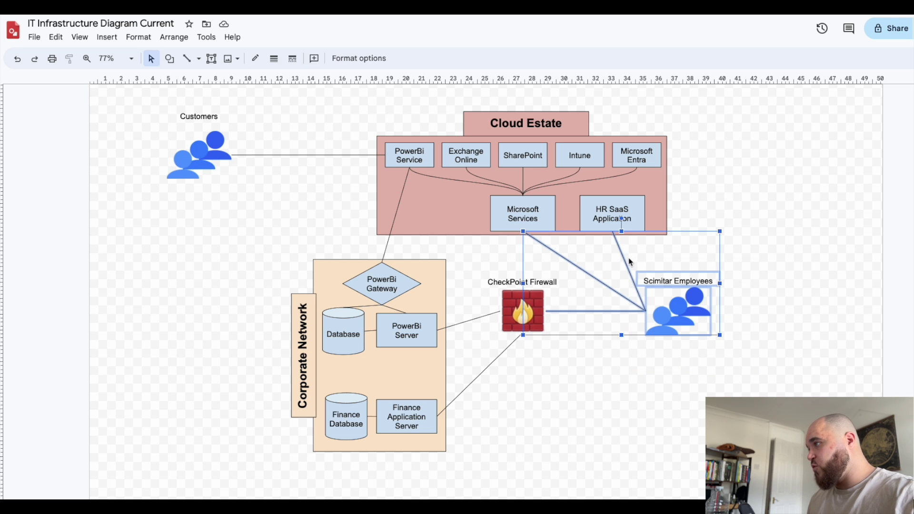
pyautogui.click(769, 250)
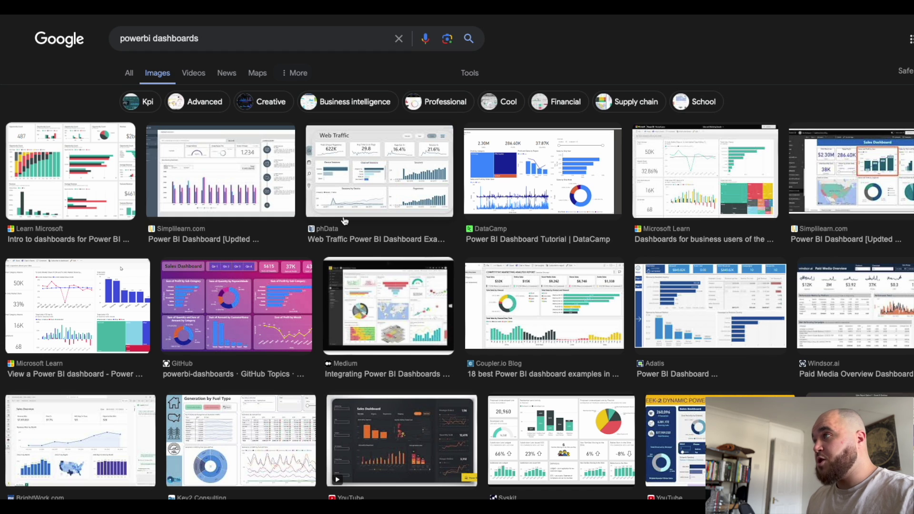
pyautogui.click(377, 191)
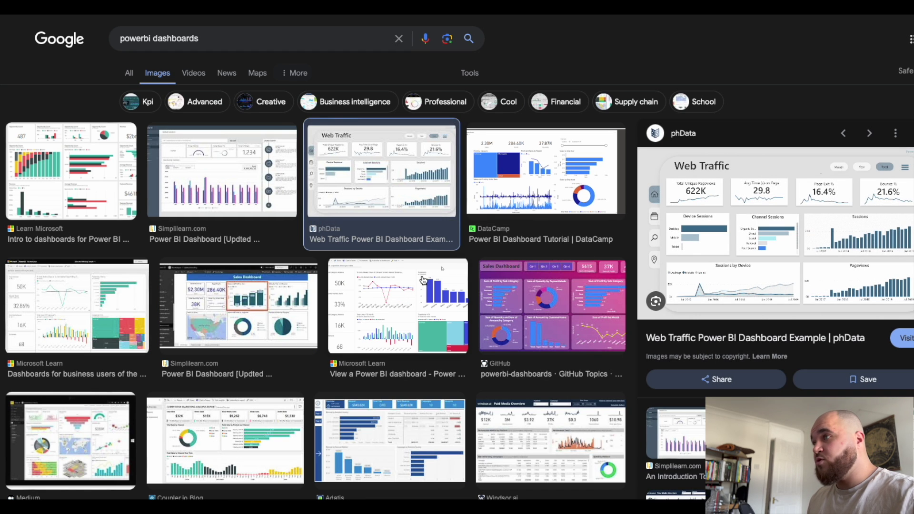
pyautogui.click(394, 299)
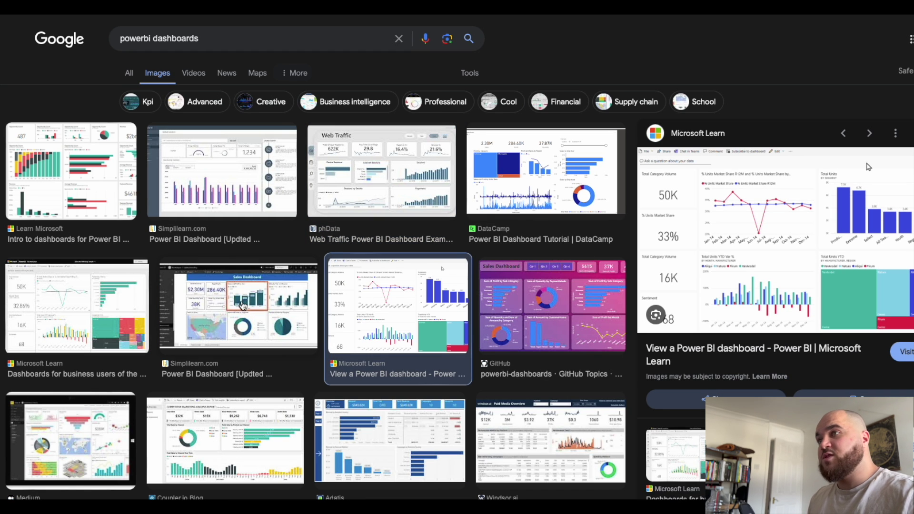
# Preview the Simplilearn Sales, GitHub pink and Microsoft Learn dashboards, then go back to the diagram
pyautogui.click(242, 305)
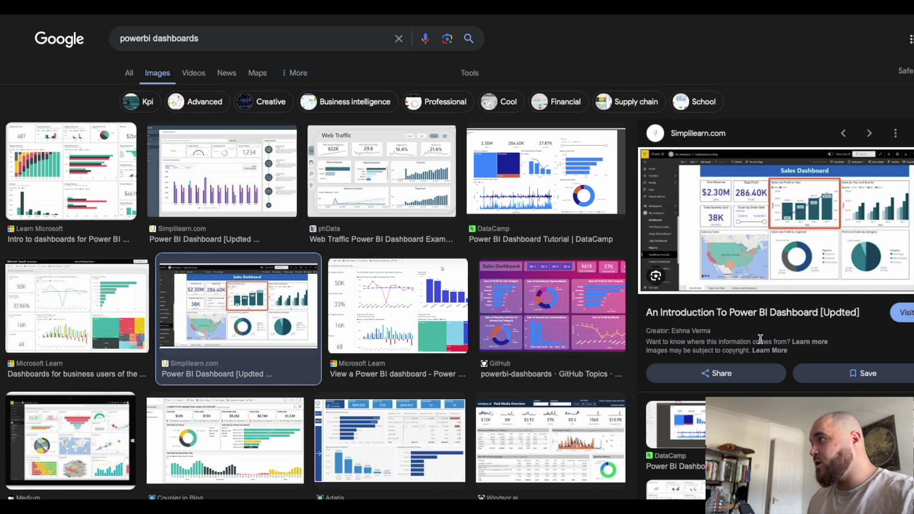
pyautogui.click(566, 318)
pyautogui.click(399, 307)
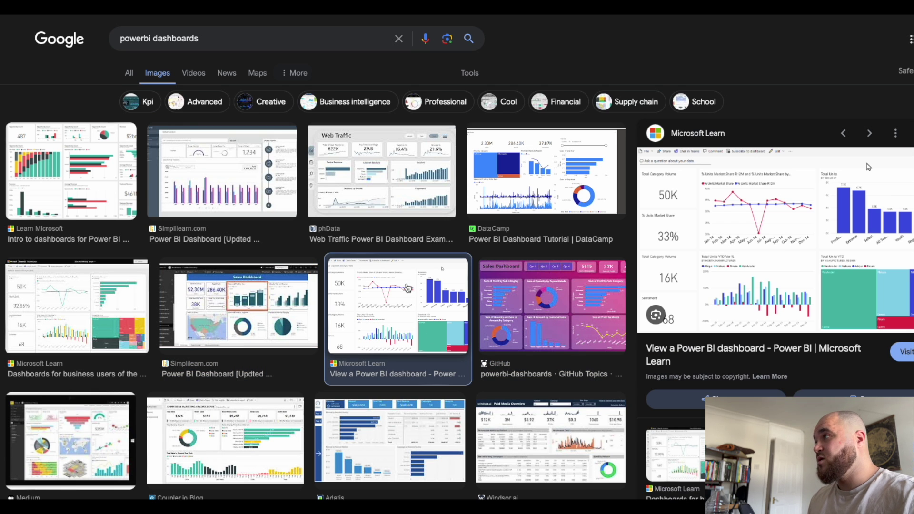
pyautogui.click(235, 16)
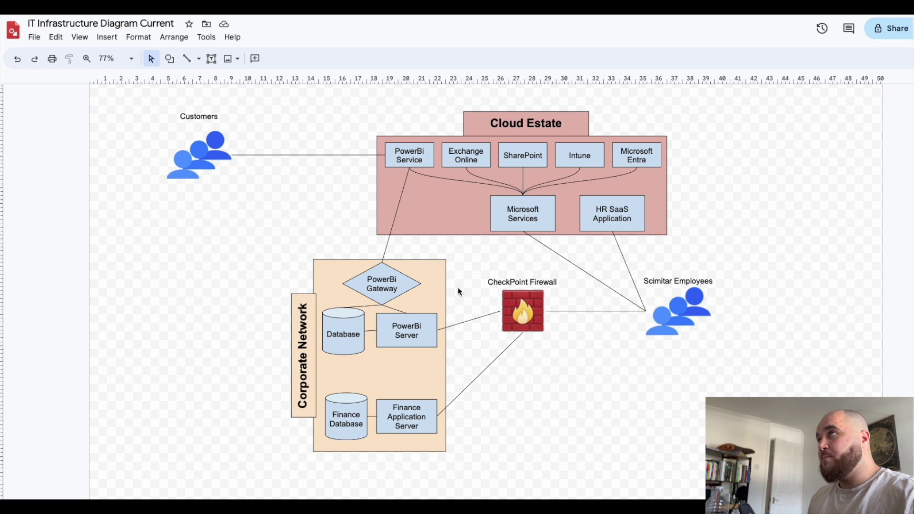
# Switch to the Qualitative Risk Register and view R005's risk response options, leaving them unchanged
pyautogui.click(155, 16)
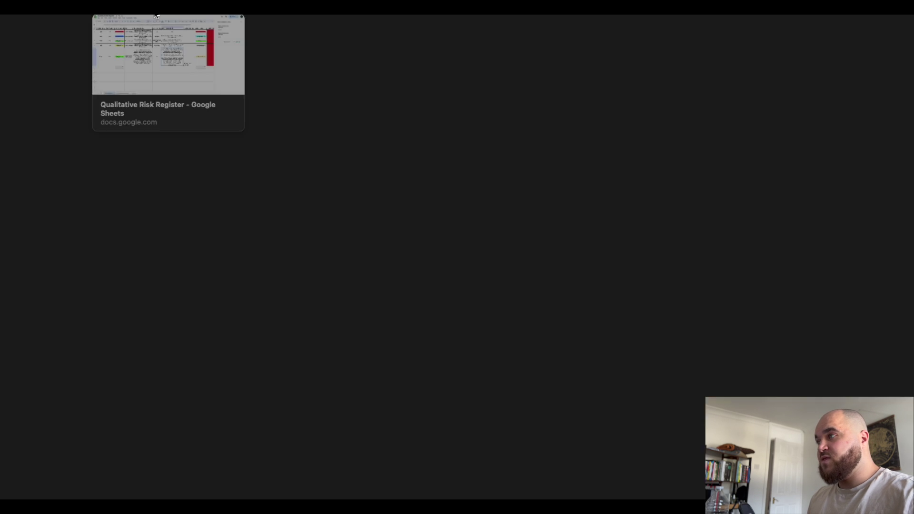
pyautogui.scroll(-1, 196, 365)
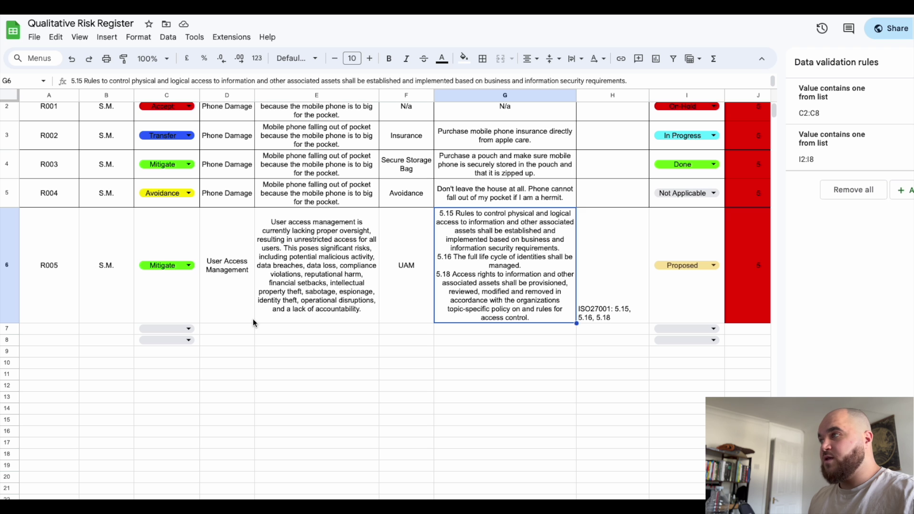
pyautogui.scroll(2, 253, 319)
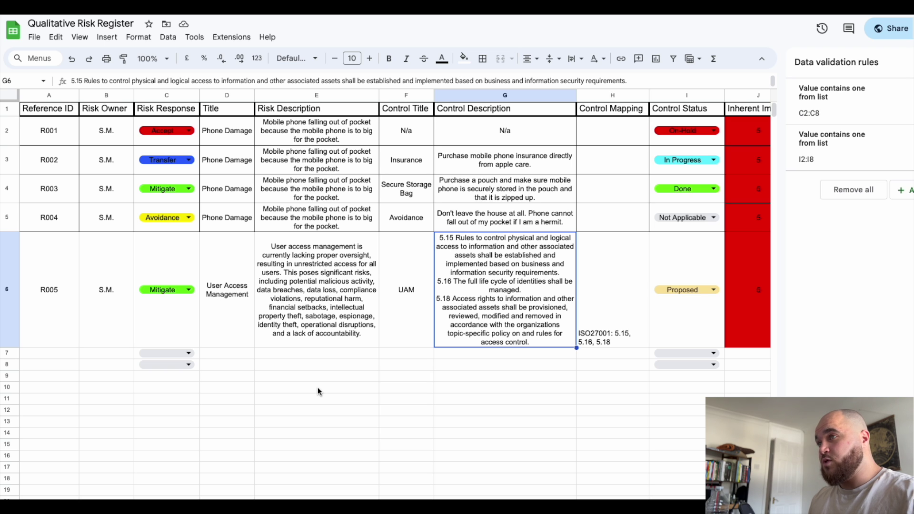
pyautogui.click(182, 290)
pyautogui.click(304, 355)
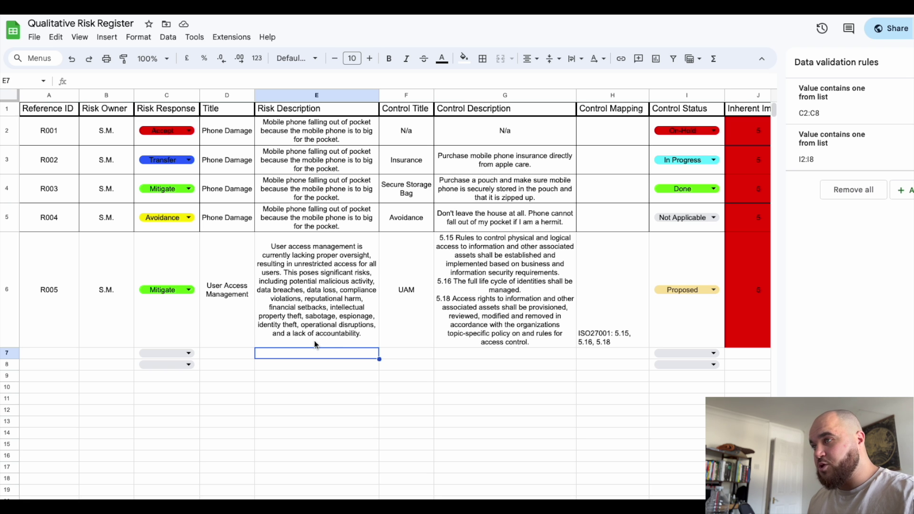
pyautogui.scroll(-2, 328, 340)
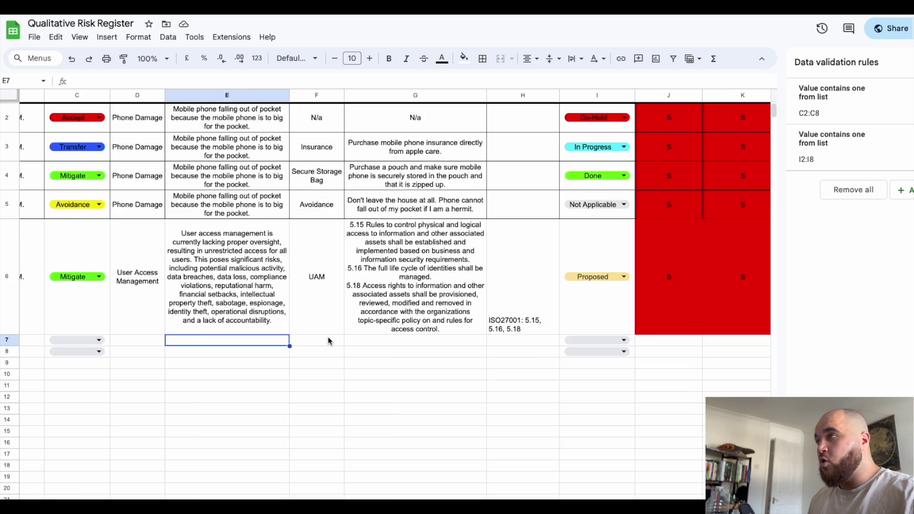
pyautogui.hscroll(10, 327, 336)
pyautogui.scroll(2, 305, 319)
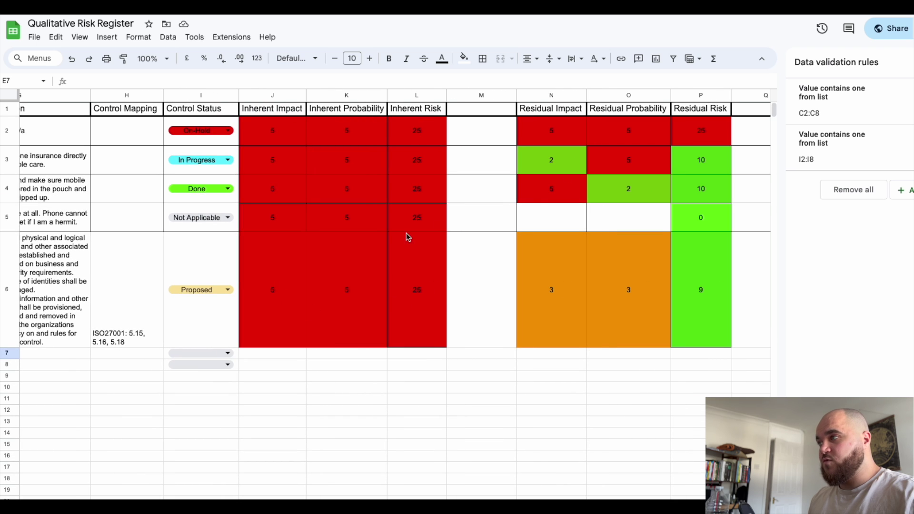
pyautogui.hscroll(5, 394, 290)
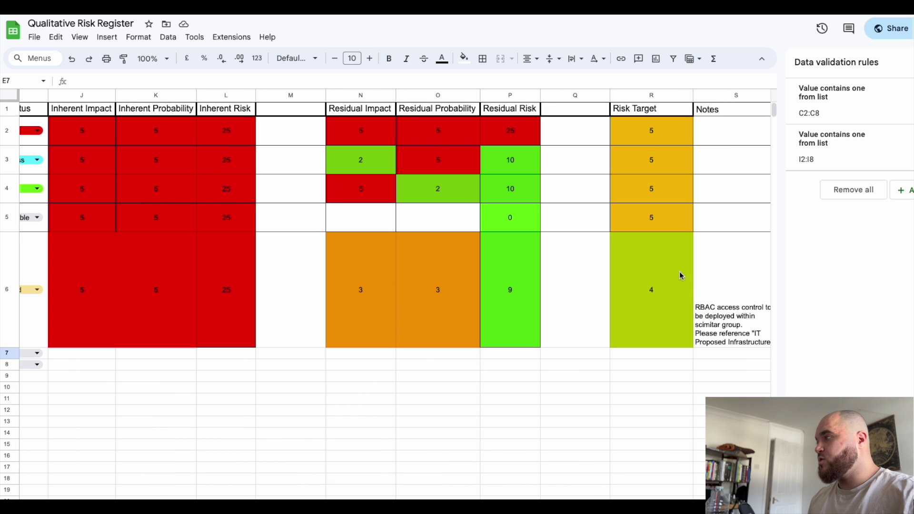
pyautogui.hscroll(-15, 650, 300)
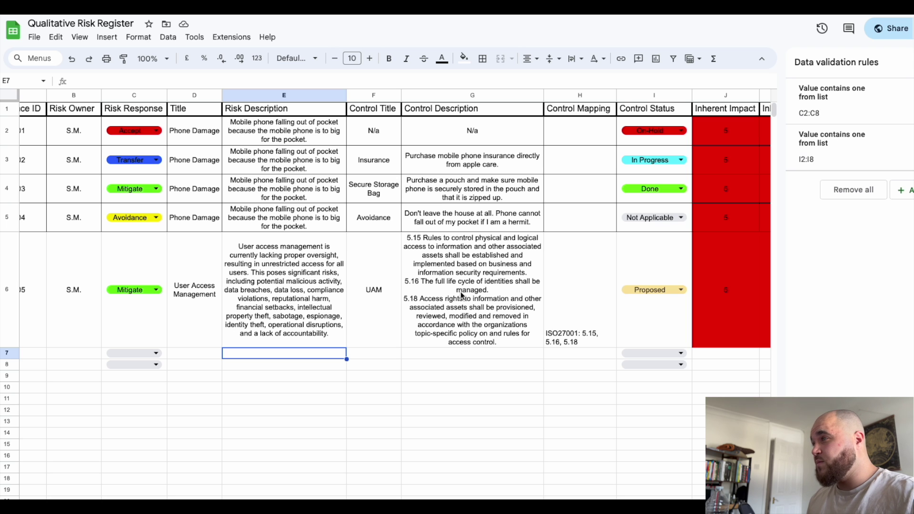
pyautogui.click(440, 245)
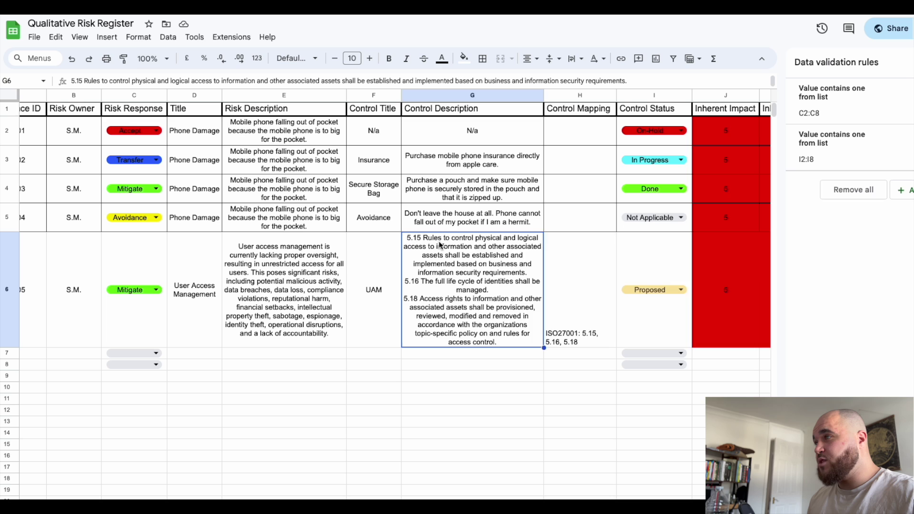
pyautogui.doubleClick(440, 245)
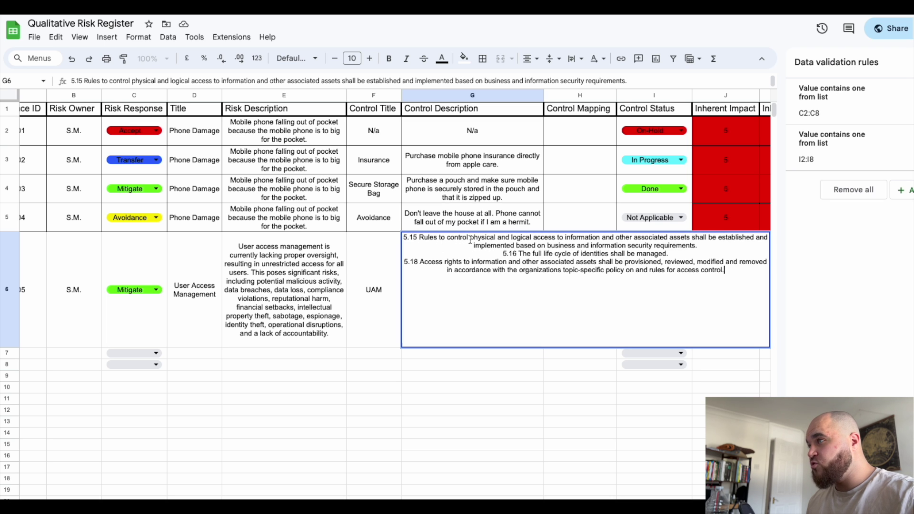
pyautogui.moveTo(471, 238); pyautogui.dragTo(536, 238)
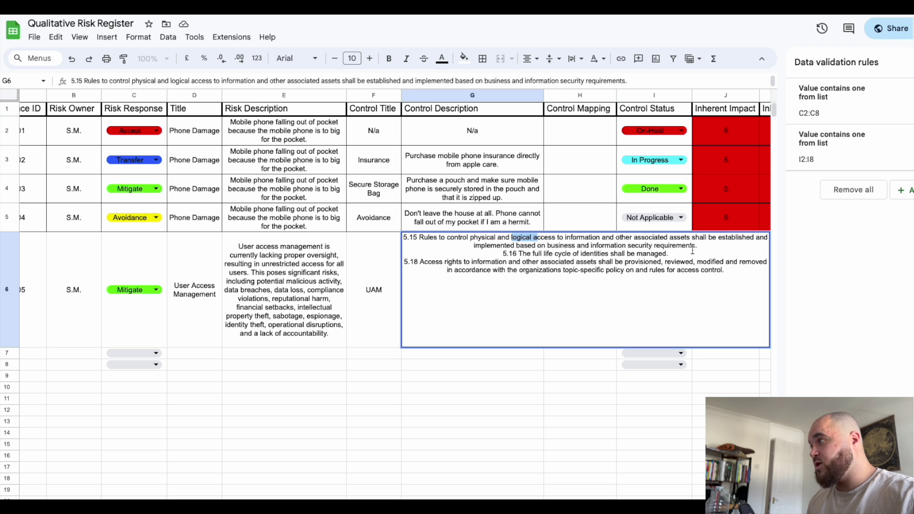
pyautogui.moveTo(696, 238); pyautogui.dragTo(754, 238)
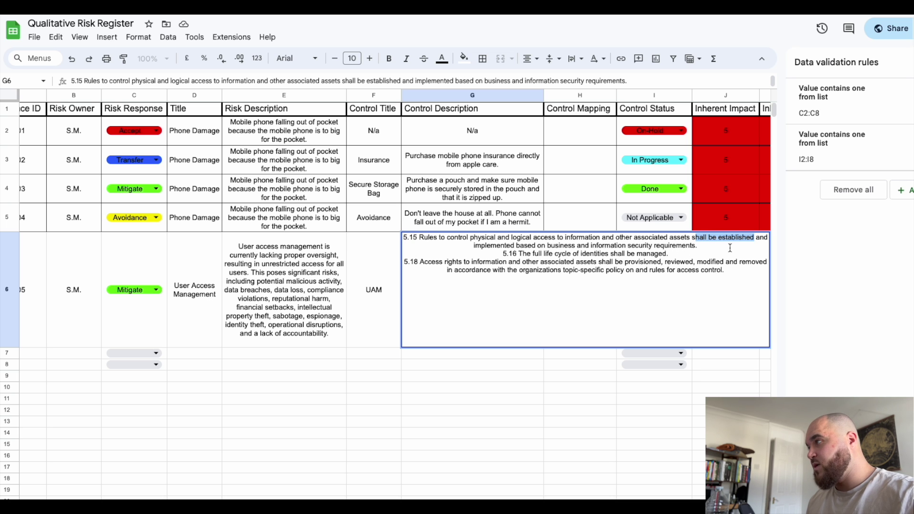
pyautogui.moveTo(714, 249); pyautogui.dragTo(585, 245)
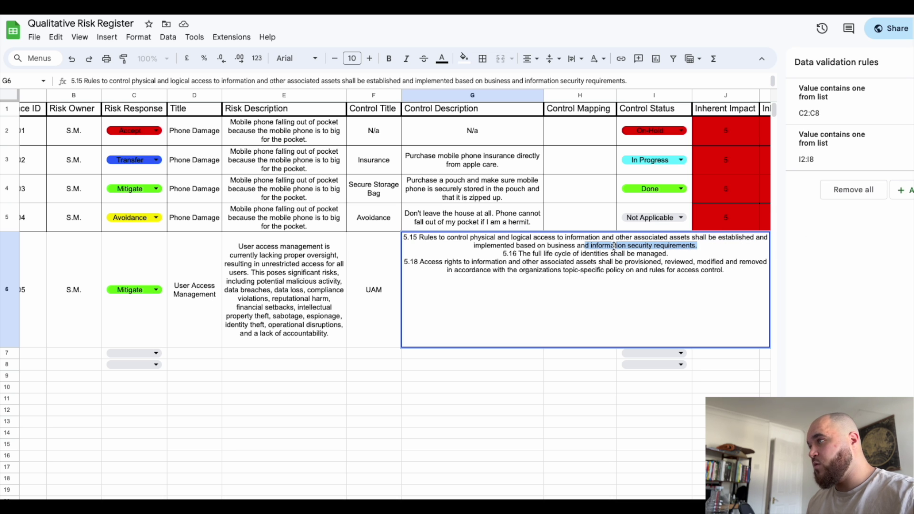
pyautogui.click(577, 256)
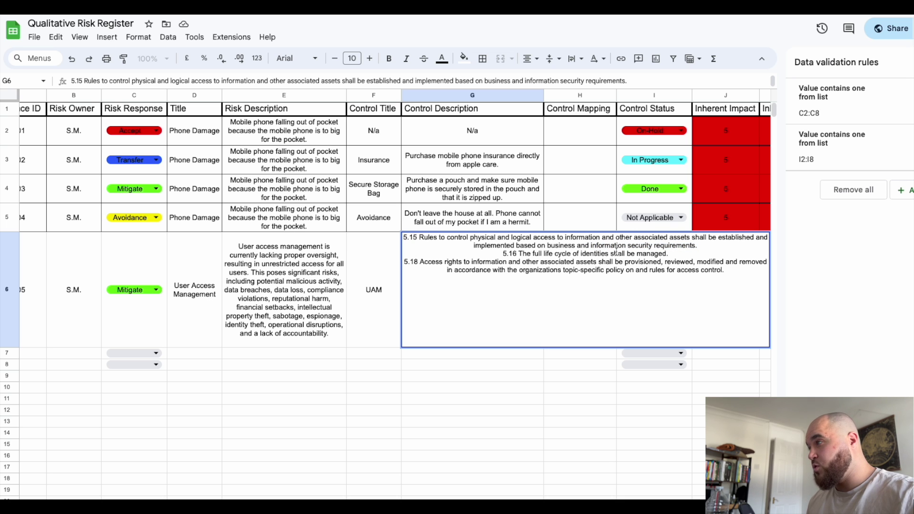
pyautogui.moveTo(671, 254); pyautogui.dragTo(503, 256)
pyautogui.click(600, 289)
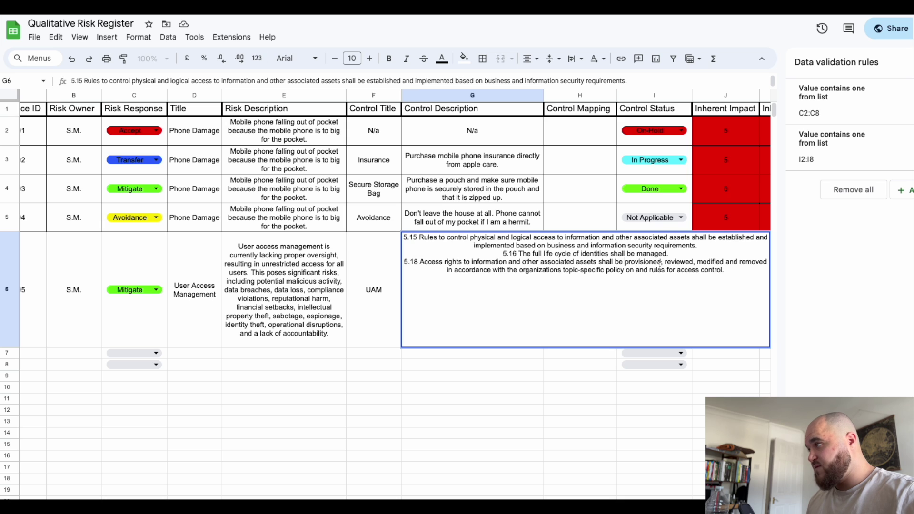
pyautogui.moveTo(625, 262); pyautogui.dragTo(694, 262)
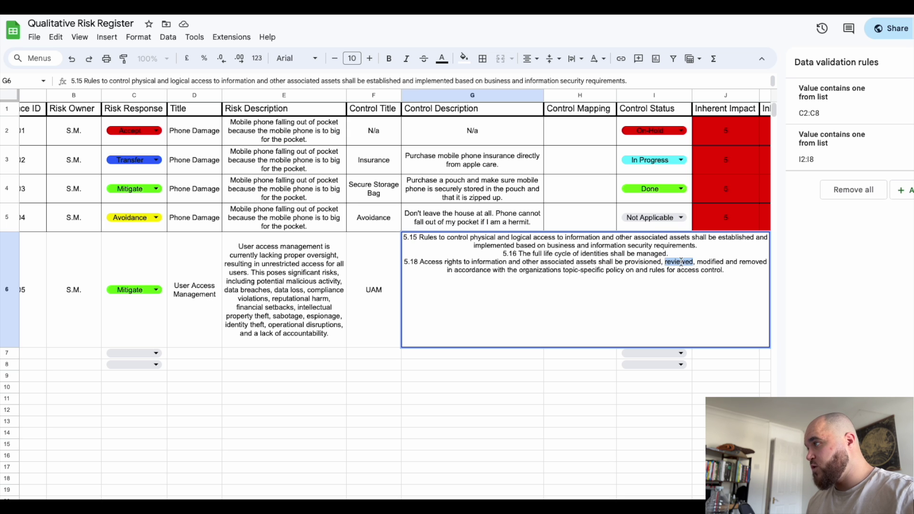
pyautogui.click(714, 262)
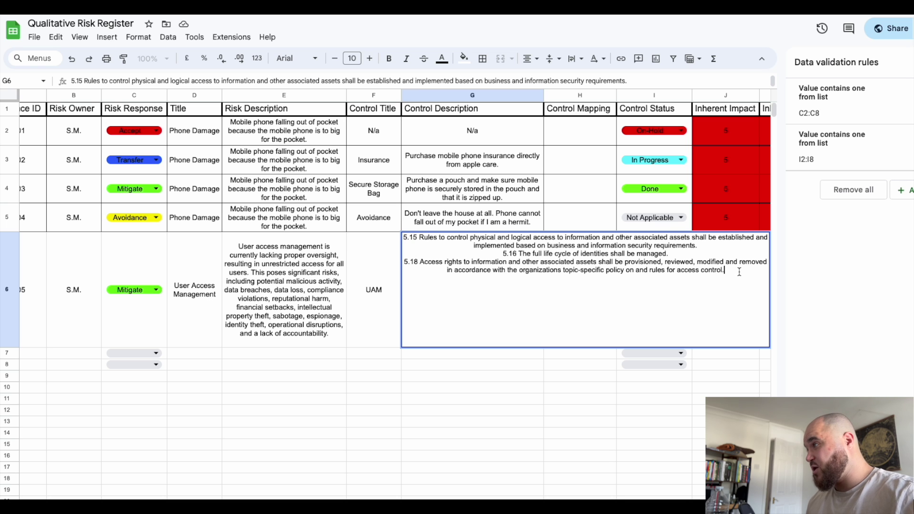
pyautogui.moveTo(739, 272); pyautogui.dragTo(671, 271)
pyautogui.click(651, 266)
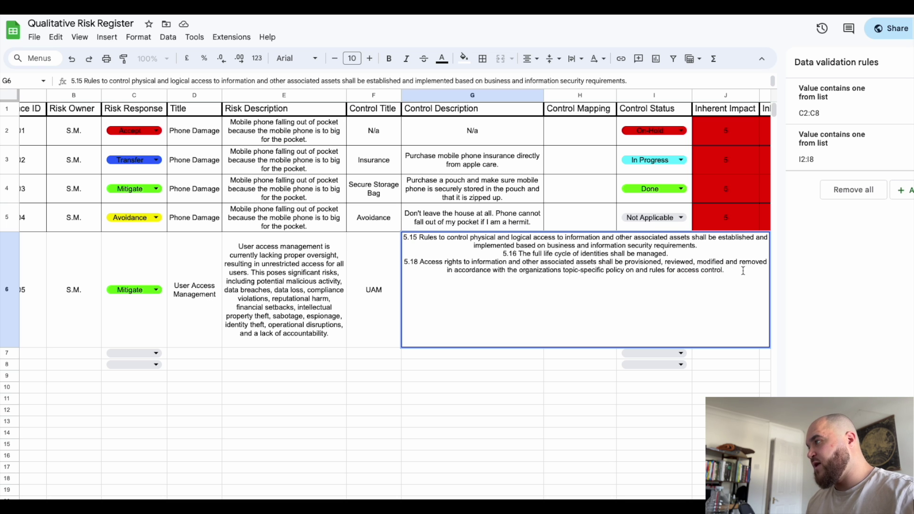
pyautogui.click(448, 429)
# Commit the RBAC note in cell S6 that references the IT Proposed Infrastructure
pyautogui.hscroll(10, 506, 376)
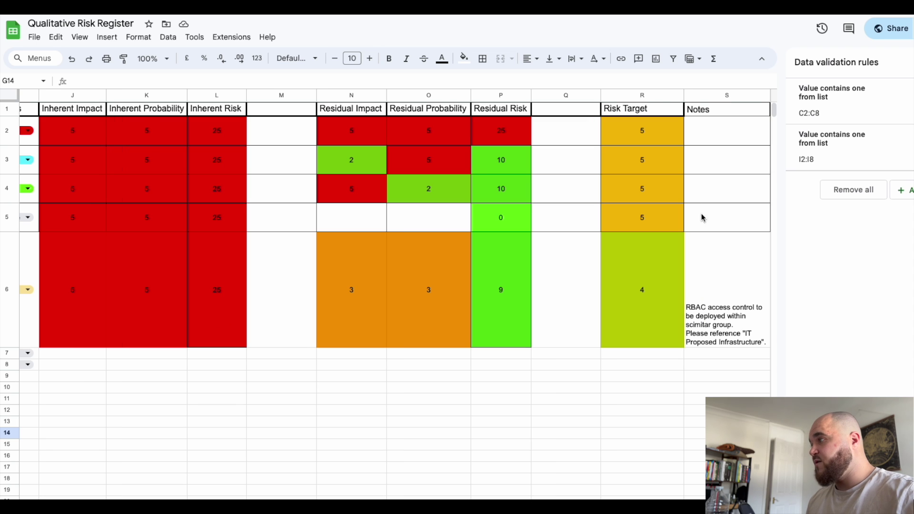
pyautogui.hscroll(2, 426, 328)
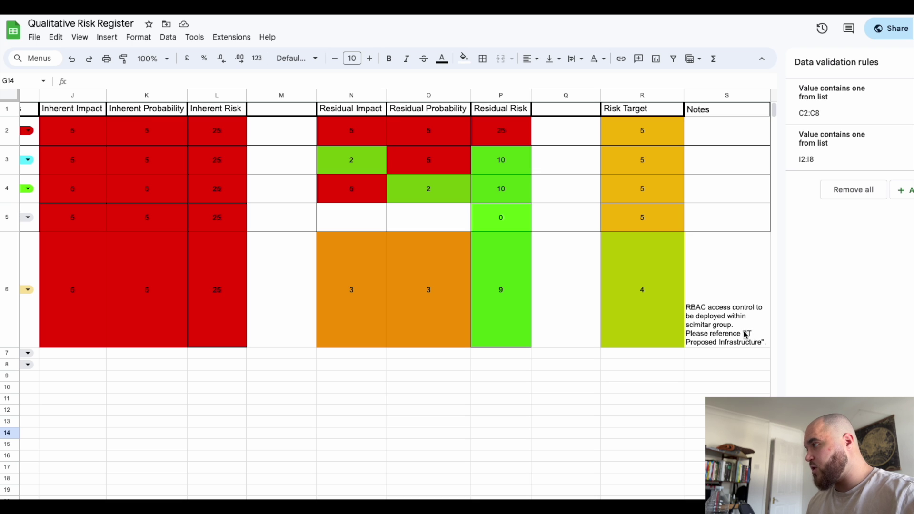
pyautogui.doubleClick(759, 345)
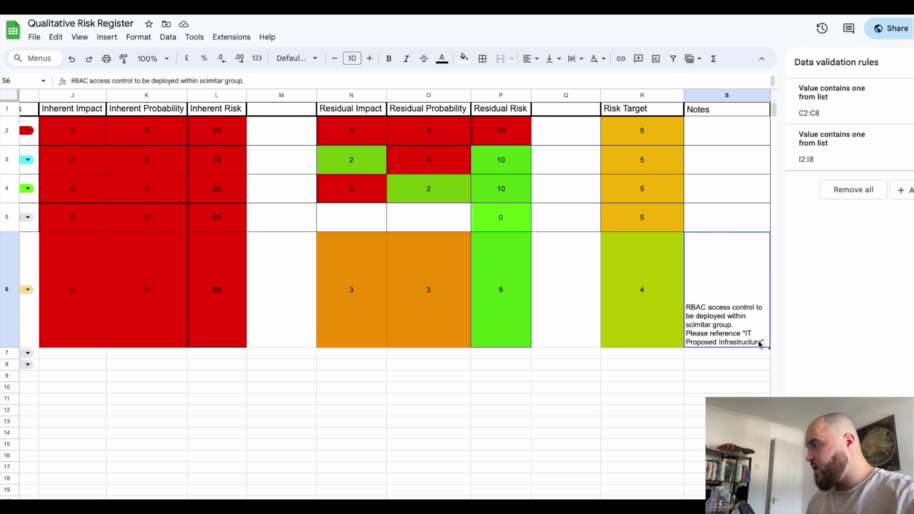
pyautogui.moveTo(761, 270)
pyautogui.mouseDown()
pyautogui.moveTo(690, 258)
pyautogui.moveTo(746, 261)
pyautogui.mouseUp()
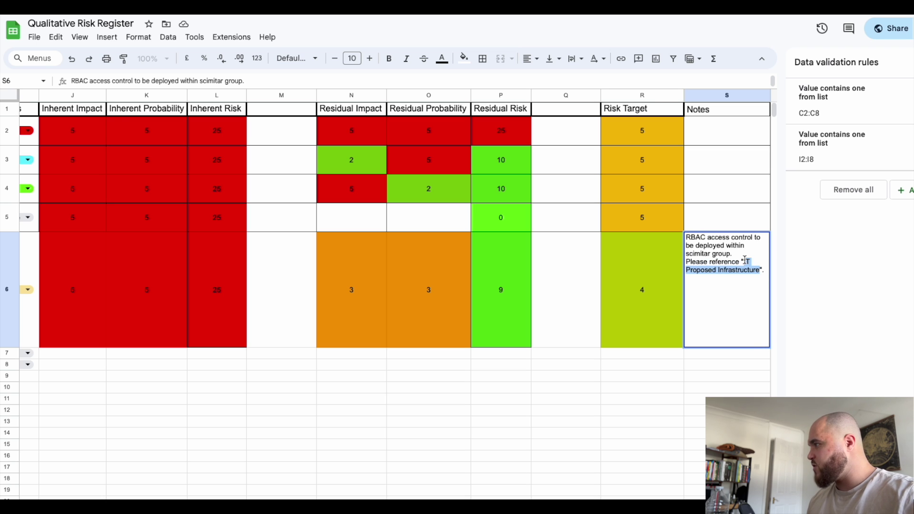
pyautogui.click(740, 366)
# Look over row R005 across the sheet, then switch to the Proposed IT Infrastructure Diagram
pyautogui.hscroll(-2, 532, 368)
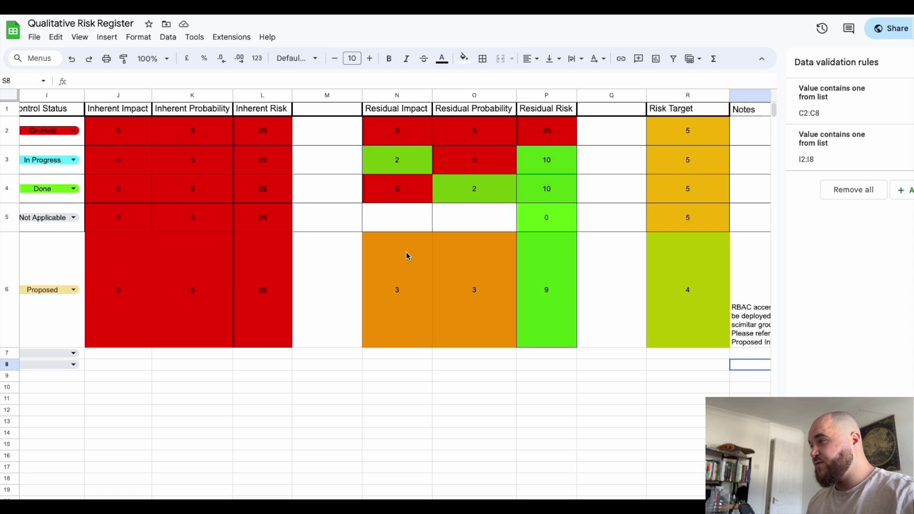
pyautogui.hscroll(-6, 407, 253)
pyautogui.hscroll(5, 407, 252)
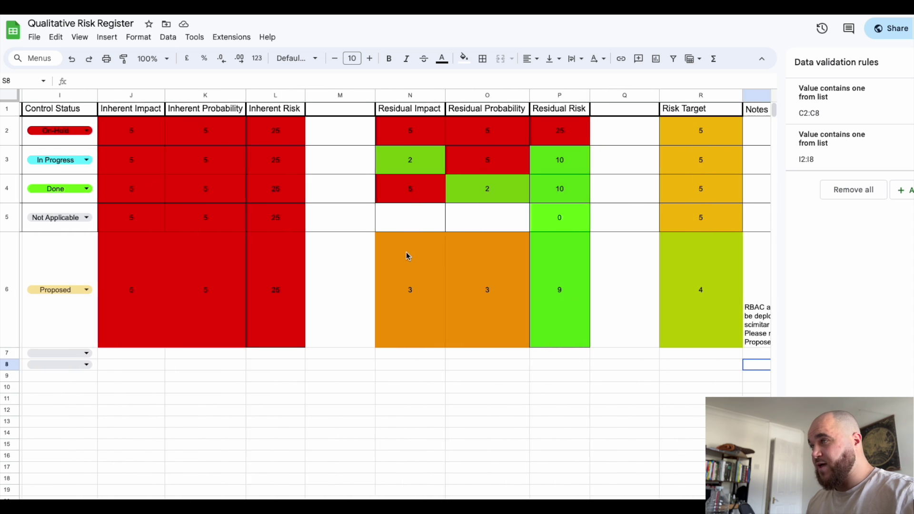
pyautogui.hscroll(1, 407, 252)
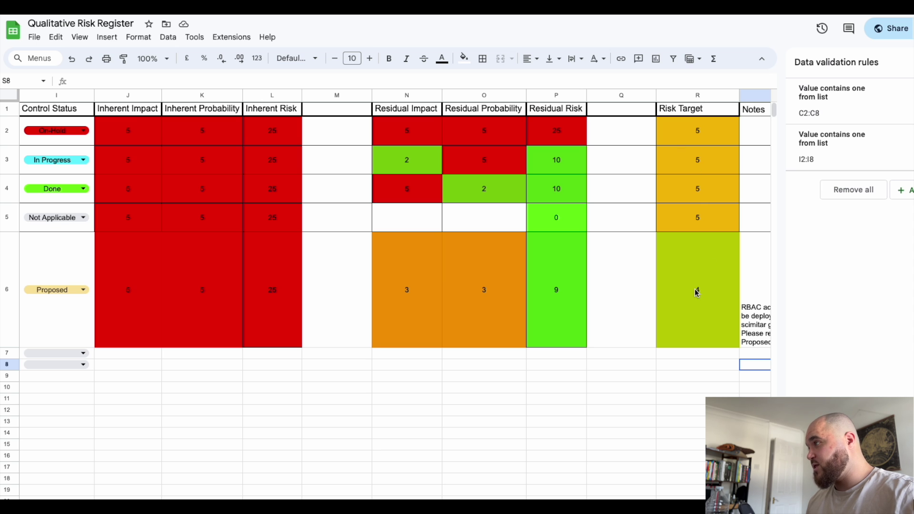
pyautogui.hotkey('ctrl', 'Tab')
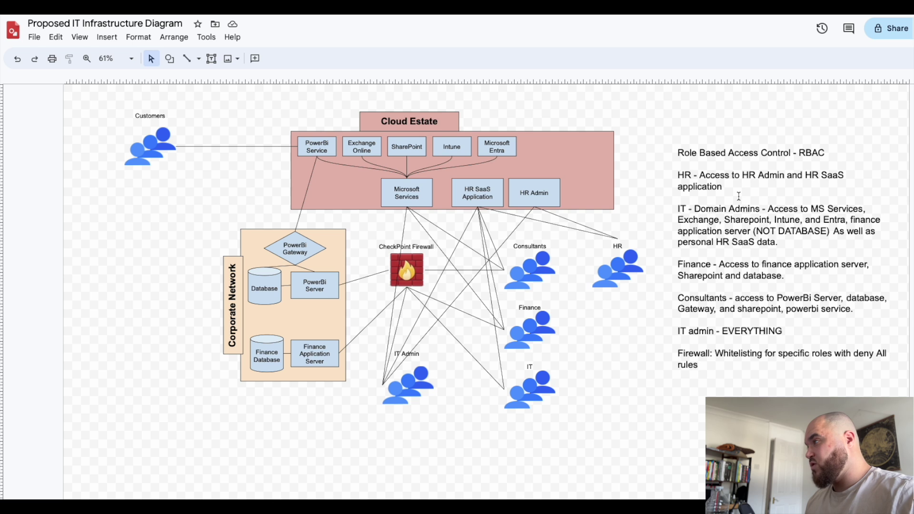
pyautogui.click(685, 156)
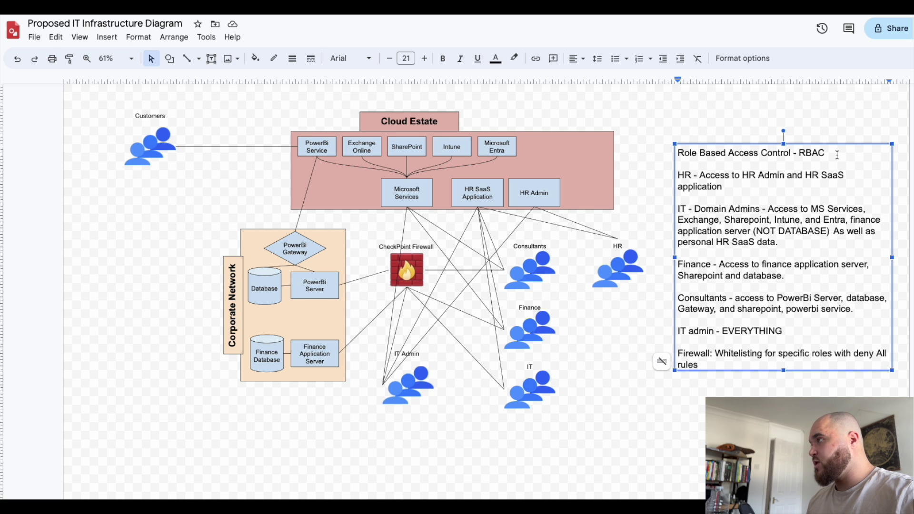
pyautogui.moveTo(828, 152); pyautogui.dragTo(688, 158)
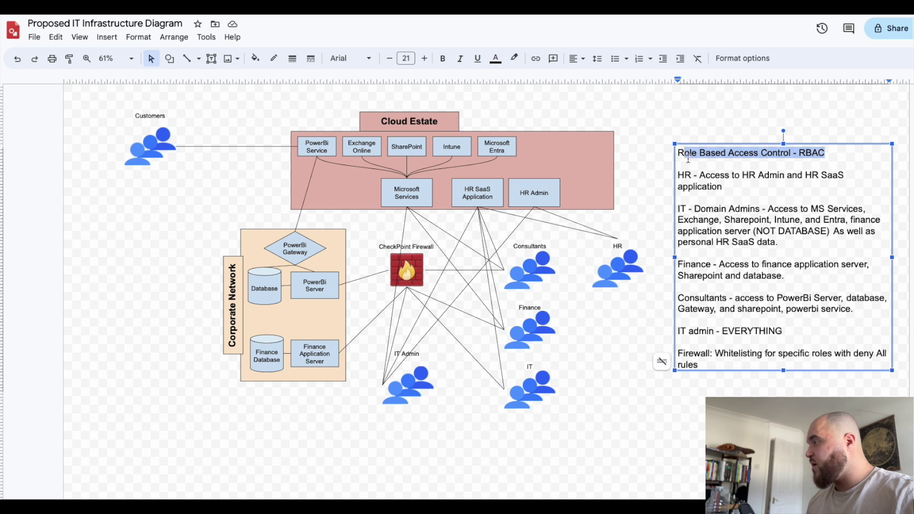
pyautogui.click(783, 185)
pyautogui.click(805, 246)
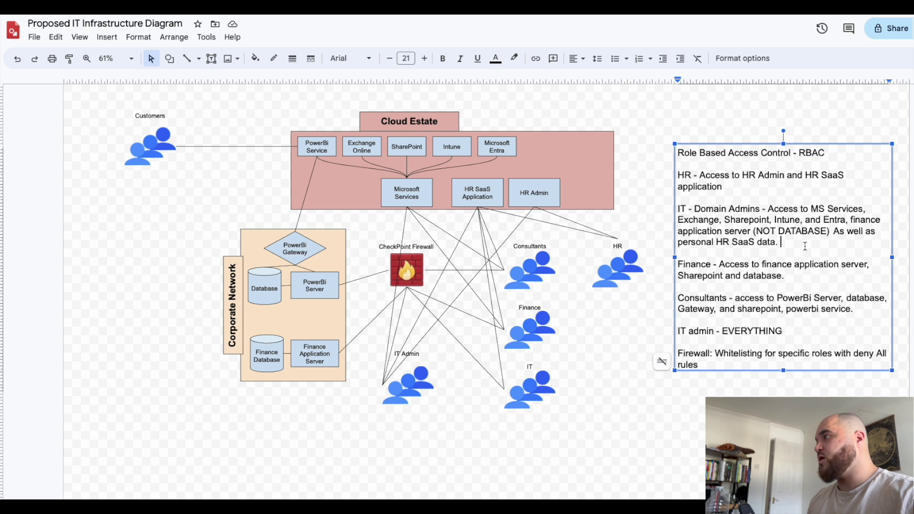
pyautogui.click(789, 249)
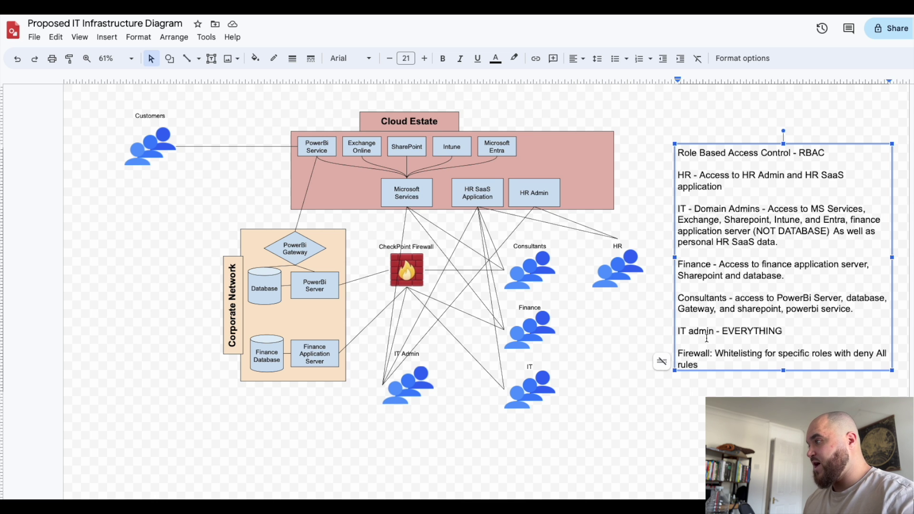
pyautogui.moveTo(785, 331); pyautogui.dragTo(656, 329)
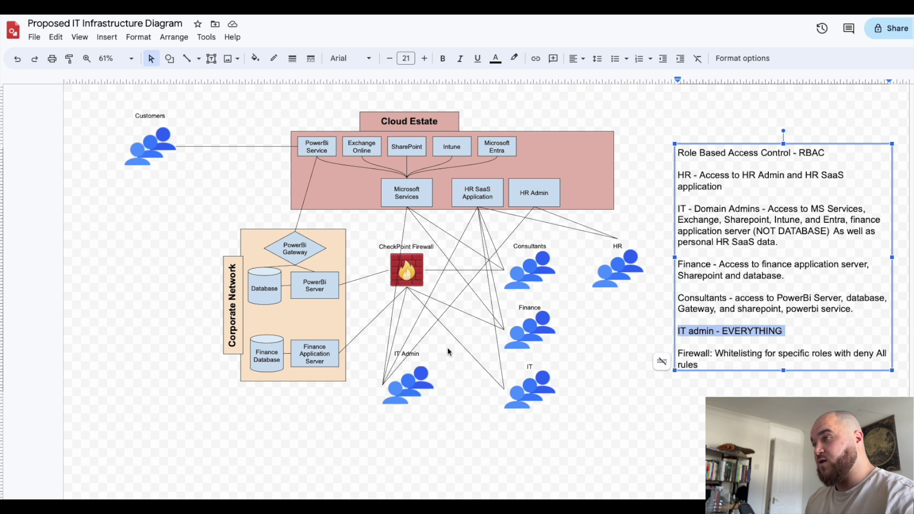
# Add a blank line below 'IT admin - EVERYTHING' and stretch the RBAC text box taller
pyautogui.click(803, 333)
pyautogui.click(694, 332)
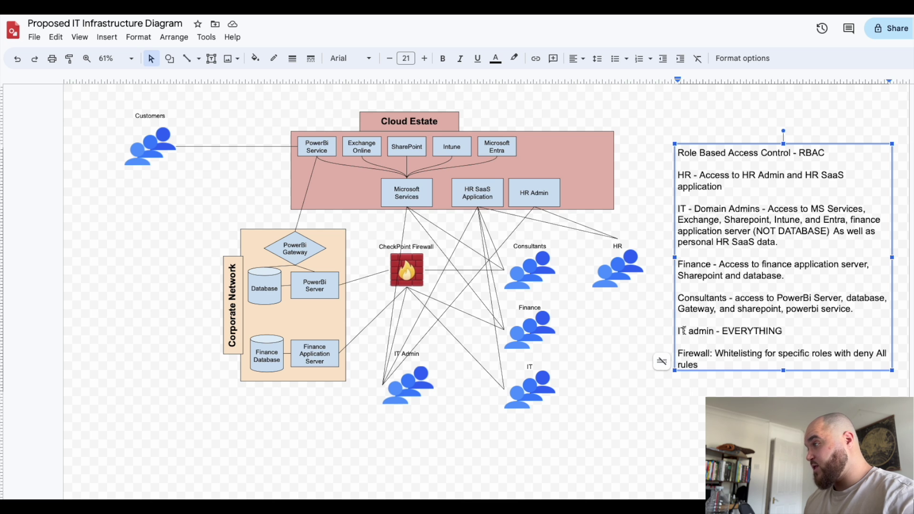
pyautogui.moveTo(680, 330); pyautogui.dragTo(802, 331)
pyautogui.click(802, 332)
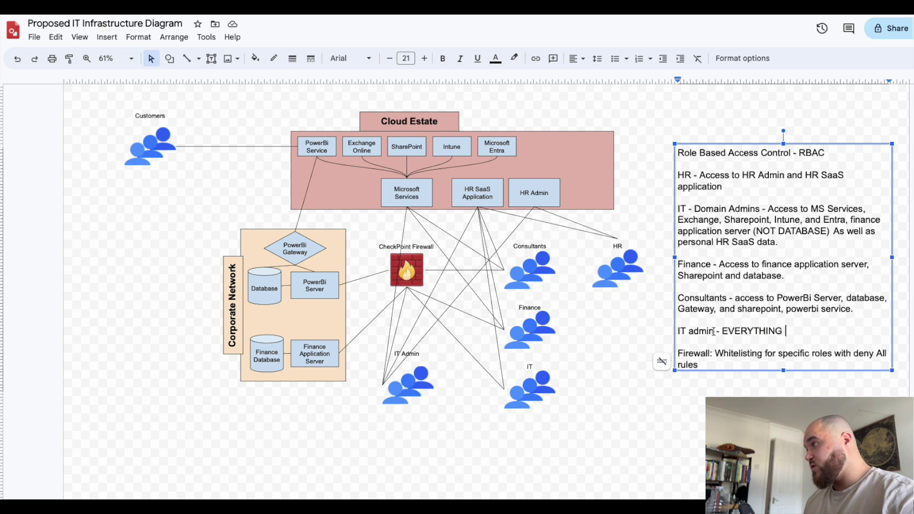
pyautogui.click(779, 331)
pyautogui.press('Return')
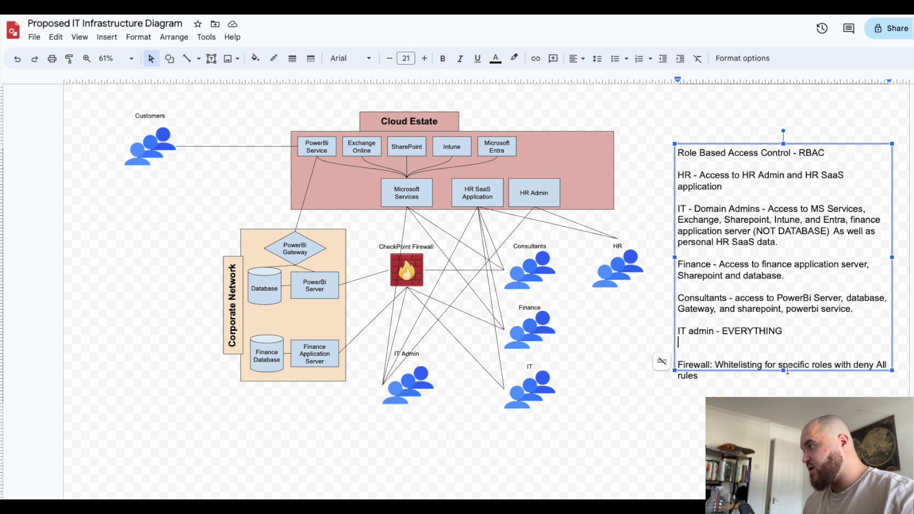
pyautogui.moveTo(784, 371); pyautogui.dragTo(784, 404)
pyautogui.click(724, 339)
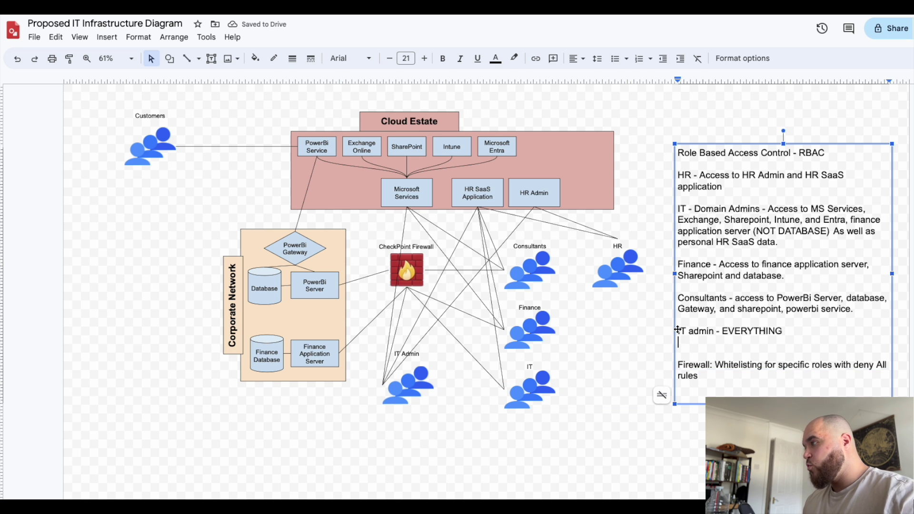
# Type a new 'IT User - Browsing and email' line beneath 'IT admin - EVERYTHING'
pyautogui.moveTo(678, 330); pyautogui.dragTo(797, 328)
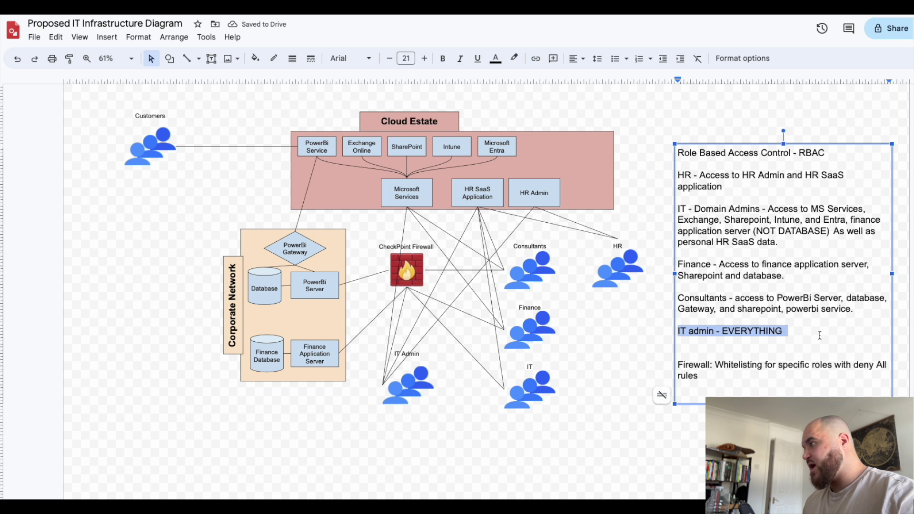
pyautogui.click(797, 330)
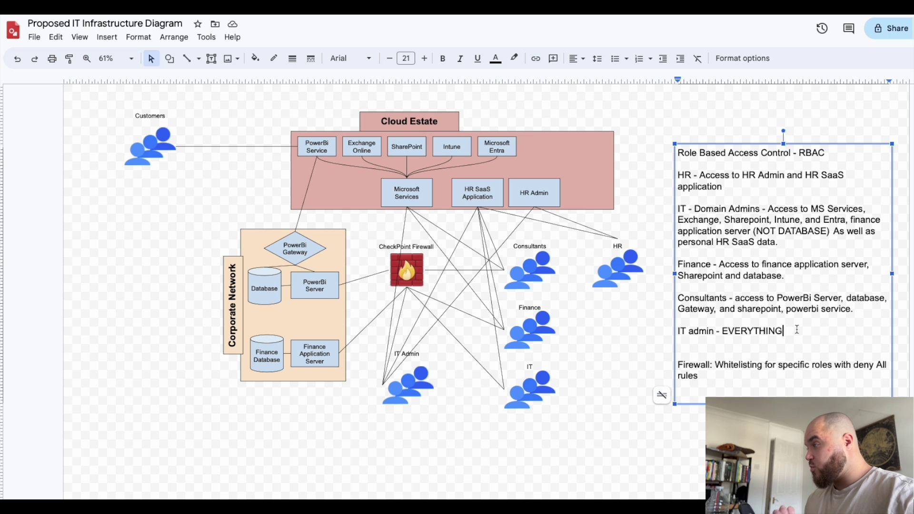
pyautogui.moveTo(694, 210); pyautogui.dragTo(770, 208)
pyautogui.click(694, 209)
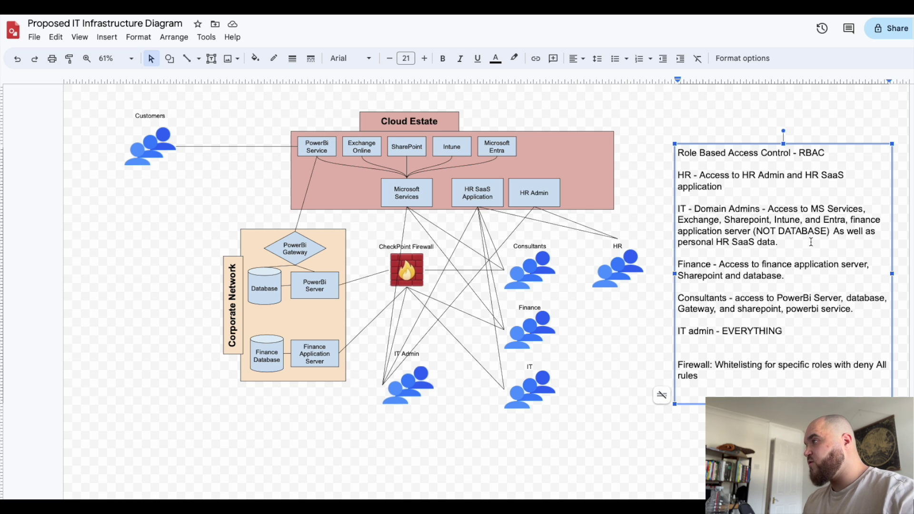
pyautogui.click(811, 241)
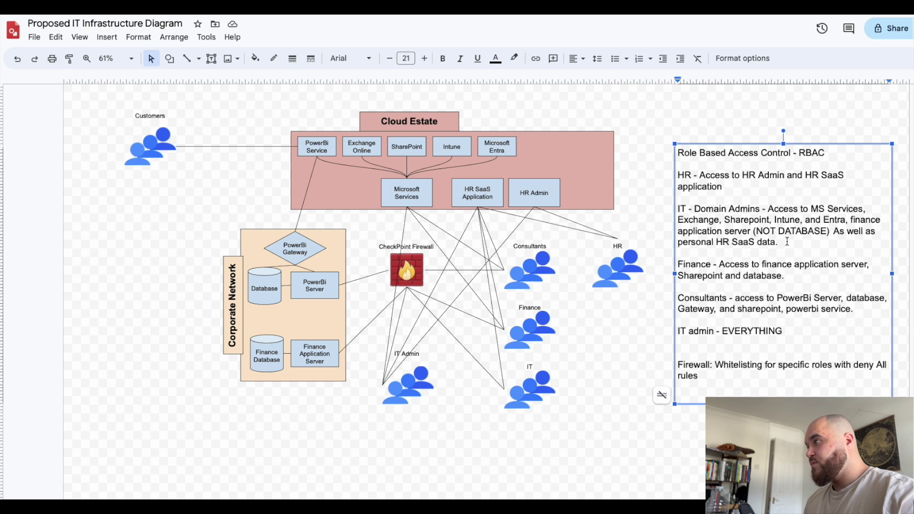
pyautogui.click(801, 332)
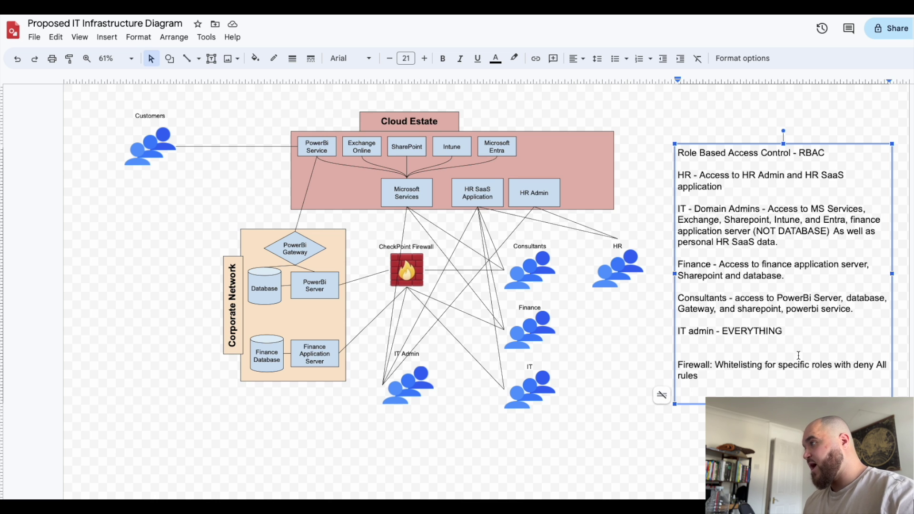
pyautogui.press('Return')
pyautogui.press('Return')
pyautogui.write('IT User - ')
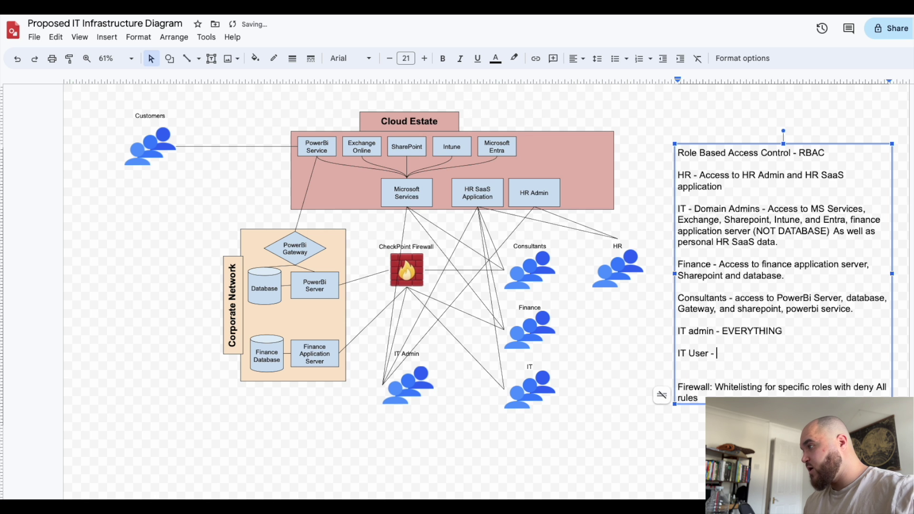
pyautogui.write('Browsing and email')
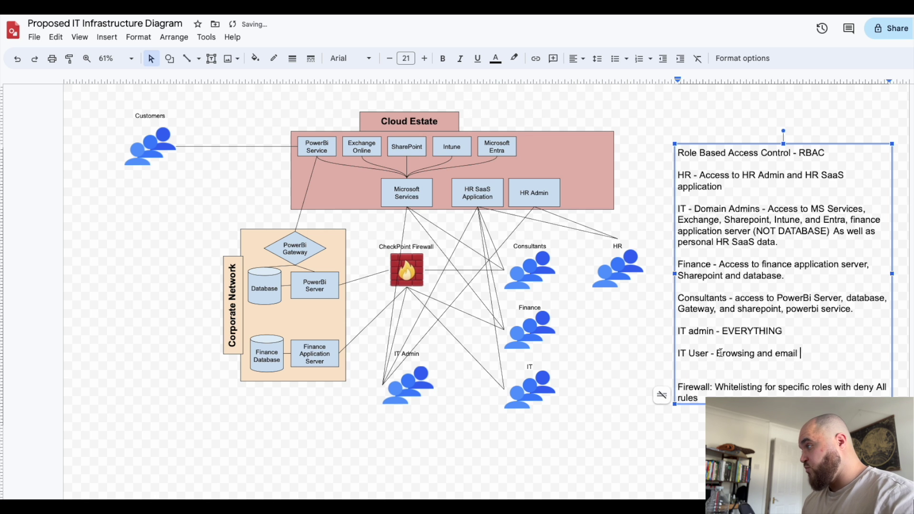
pyautogui.moveTo(717, 354); pyautogui.dragTo(802, 354)
pyautogui.click(815, 355)
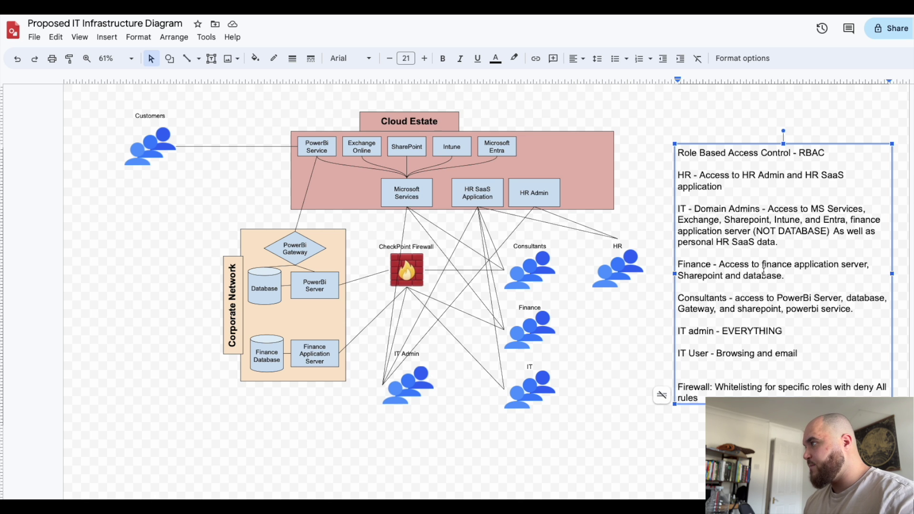
pyautogui.press('Down')
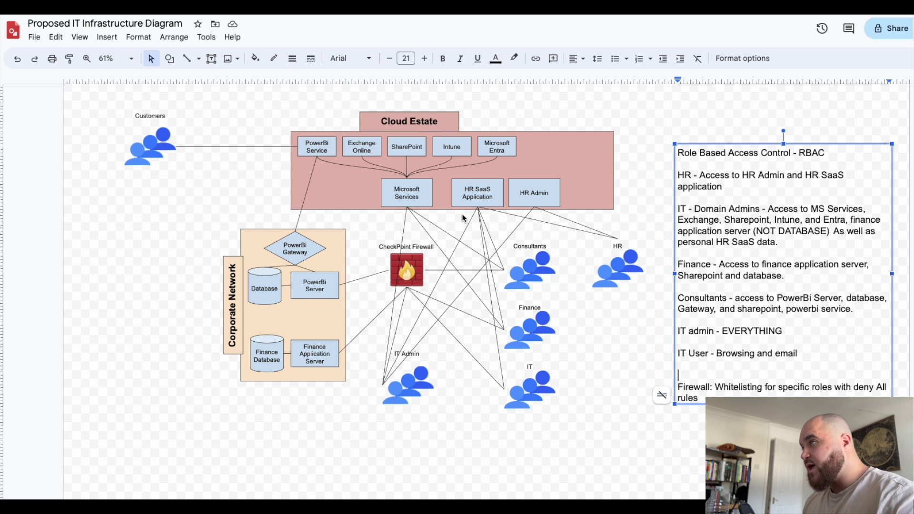
pyautogui.click(479, 192)
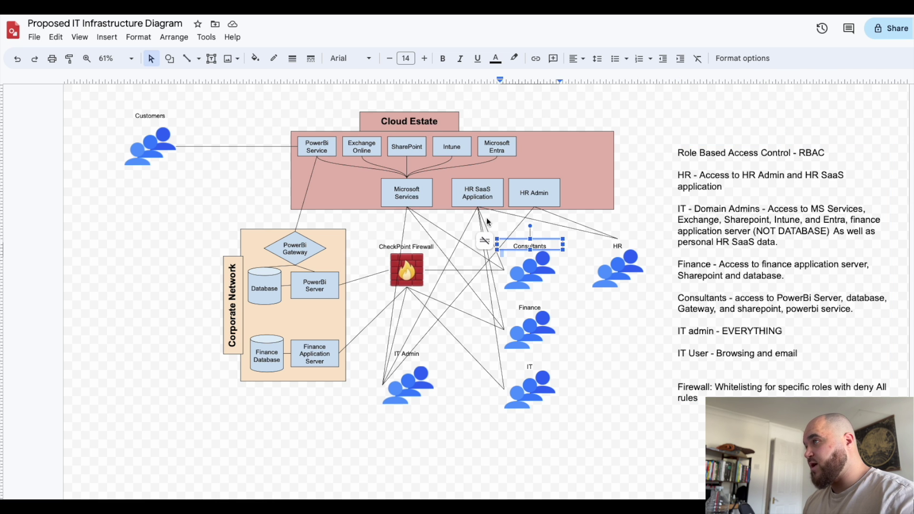
pyautogui.press('Escape')
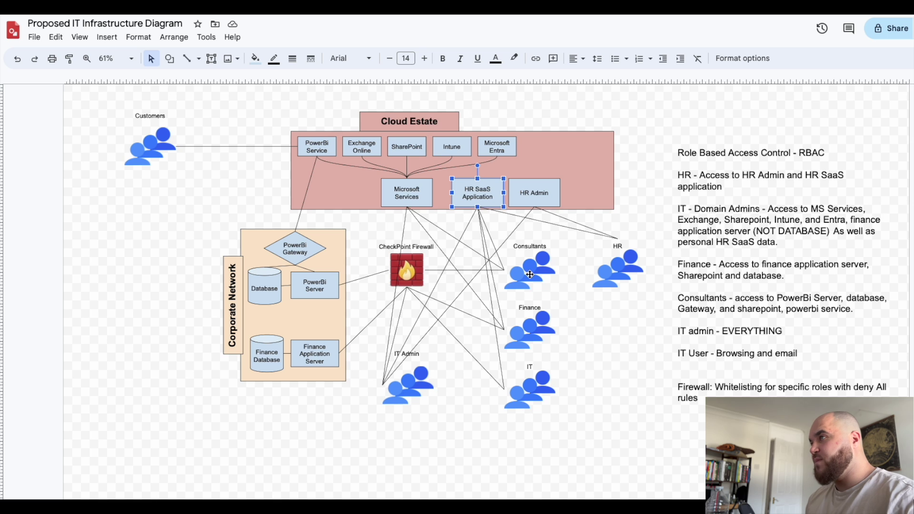
pyautogui.click(540, 218)
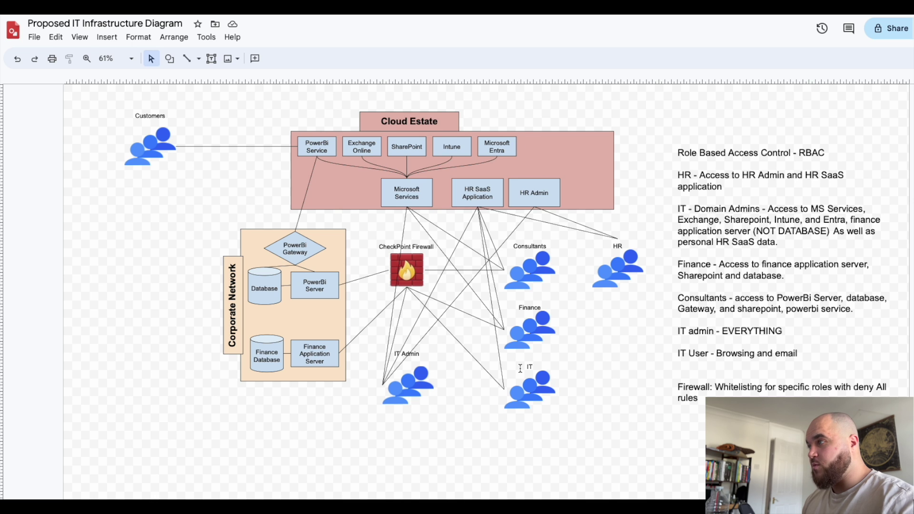
pyautogui.moveTo(786, 276); pyautogui.dragTo(680, 268)
pyautogui.click(809, 283)
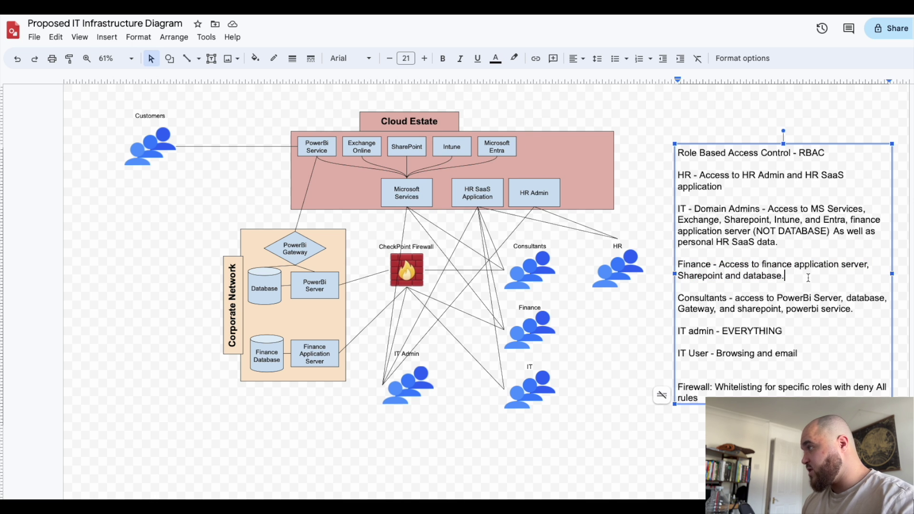
pyautogui.click(781, 274)
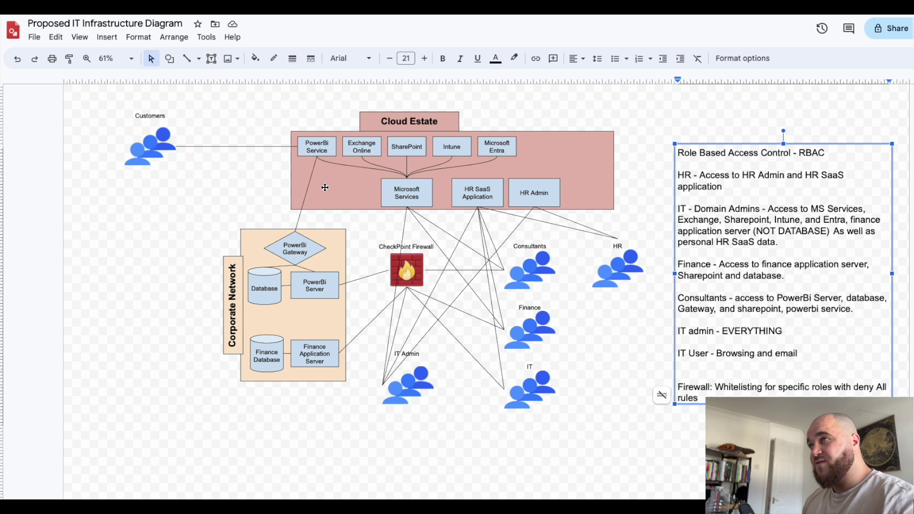
pyautogui.moveTo(206, 126); pyautogui.dragTo(364, 310)
pyautogui.click(331, 417)
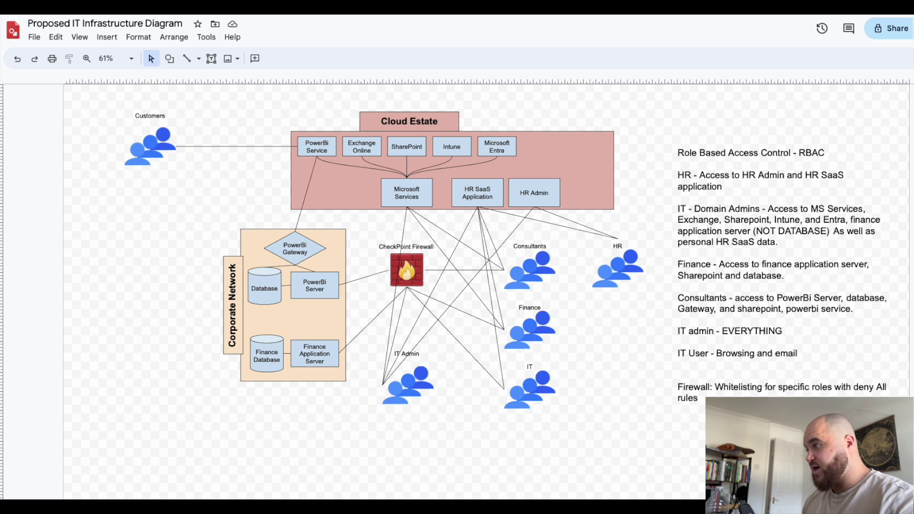
pyautogui.moveTo(366, 245); pyautogui.dragTo(456, 318)
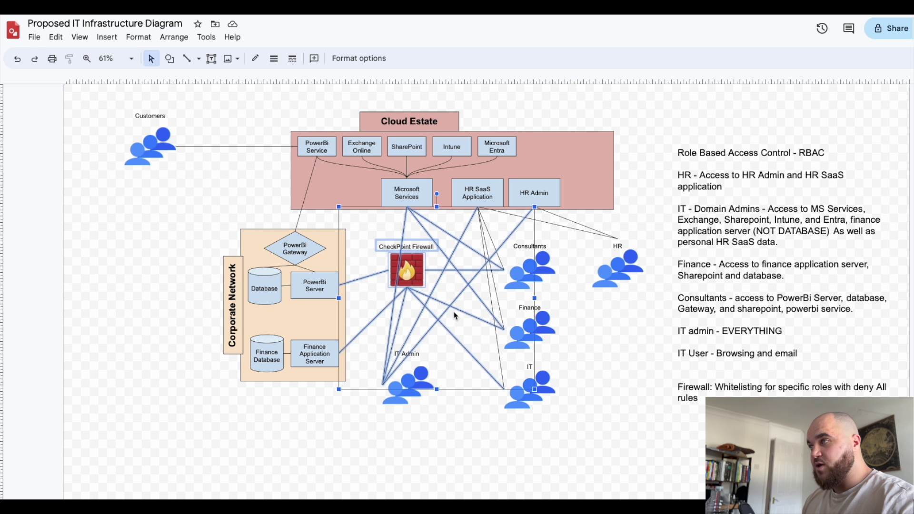
pyautogui.click(444, 412)
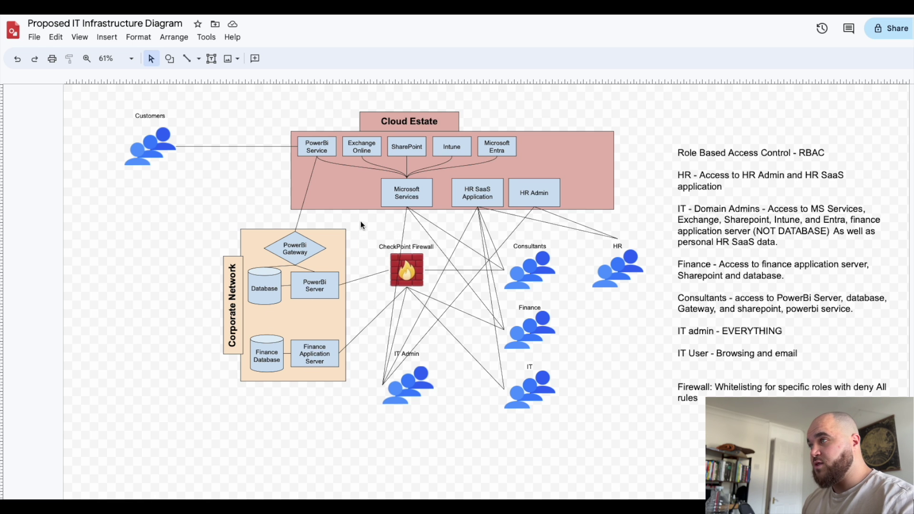
pyautogui.moveTo(361, 221); pyautogui.dragTo(452, 330)
pyautogui.click(456, 435)
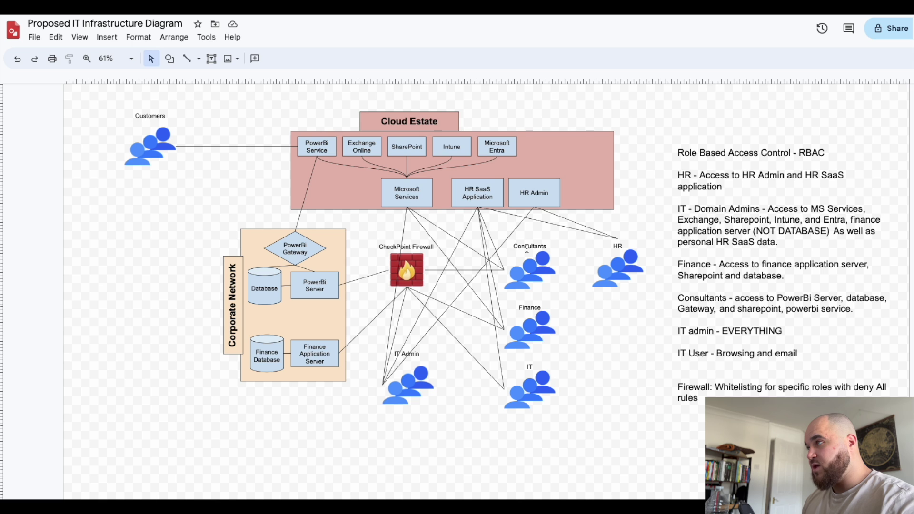
pyautogui.click(490, 230)
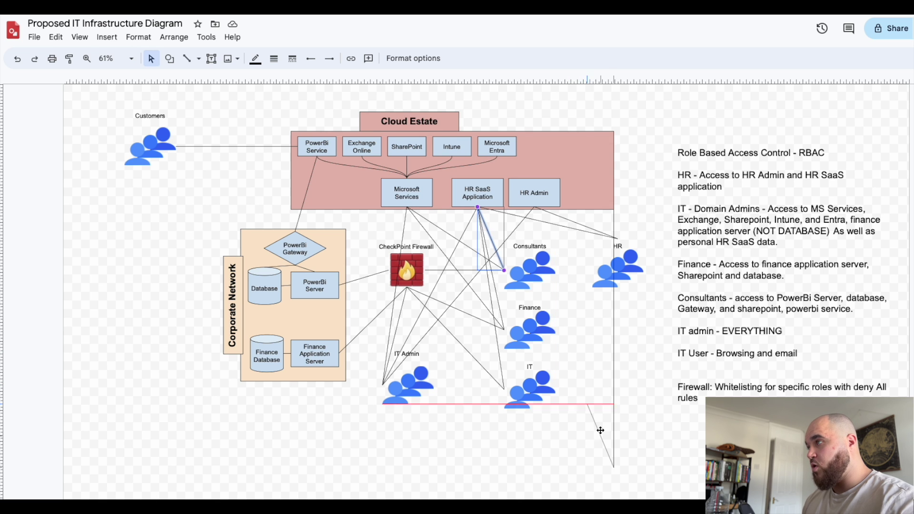
pyautogui.moveTo(516, 288); pyautogui.dragTo(518, 291)
pyautogui.press('Escape')
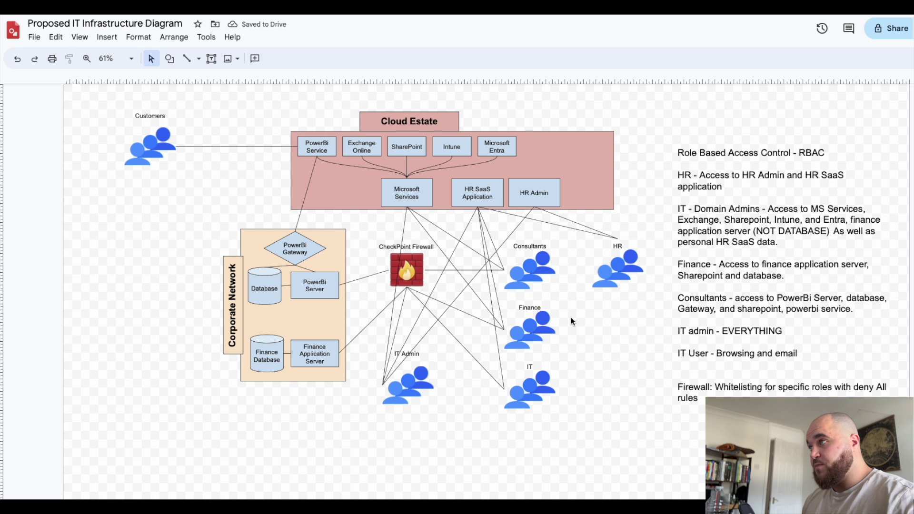
pyautogui.moveTo(567, 294); pyautogui.dragTo(493, 359)
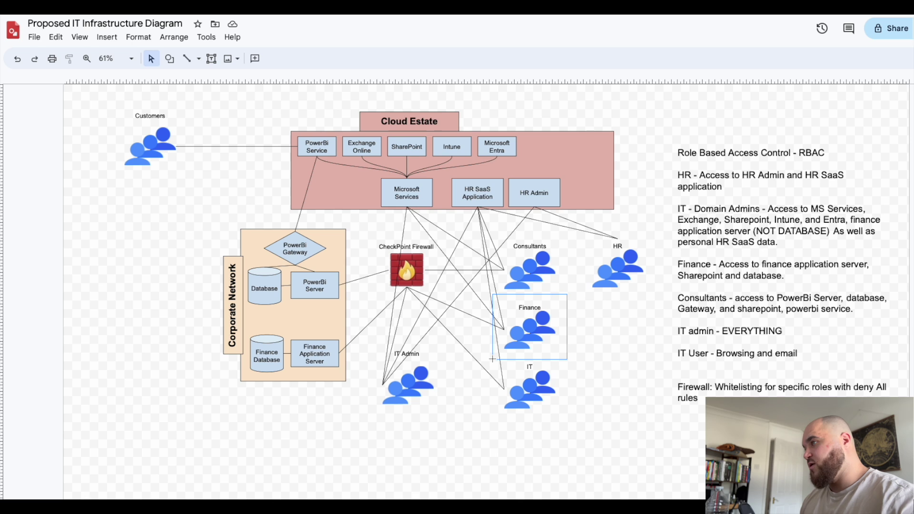
pyautogui.moveTo(493, 359); pyautogui.dragTo(493, 359)
pyautogui.press('Escape')
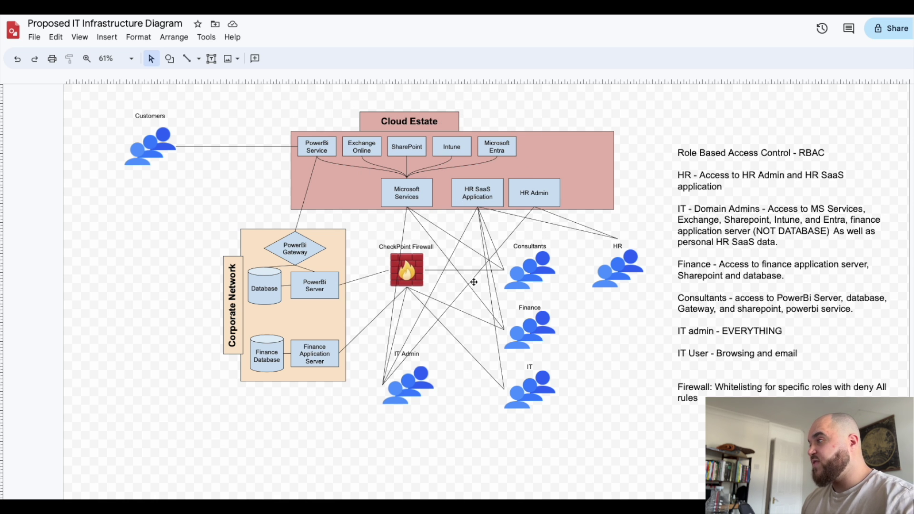
pyautogui.moveTo(555, 245)
pyautogui.mouseDown()
pyautogui.moveTo(557, 259)
pyautogui.moveTo(553, 238)
pyautogui.mouseUp()
# Deselect the Consultants label after nudging it slightly left
pyautogui.click(558, 251)
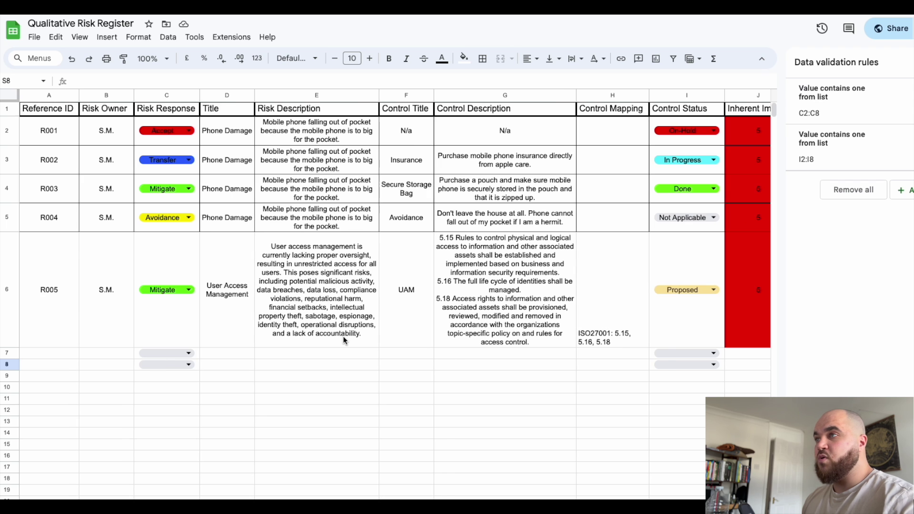
# Scroll row R005 across to the Notes column and back to review its scores
pyautogui.hscroll(2, 346, 340)
pyautogui.hscroll(10, 345, 340)
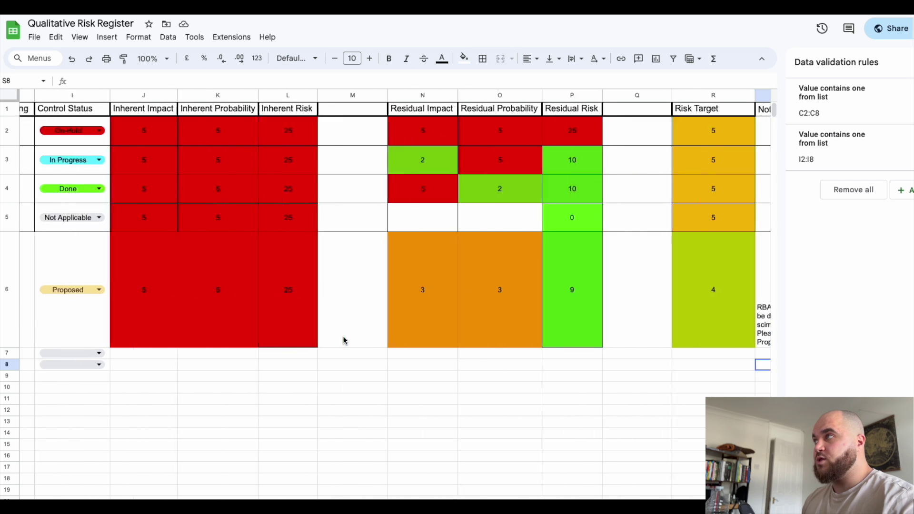
pyautogui.hscroll(-12, 345, 340)
pyautogui.hscroll(6, 345, 340)
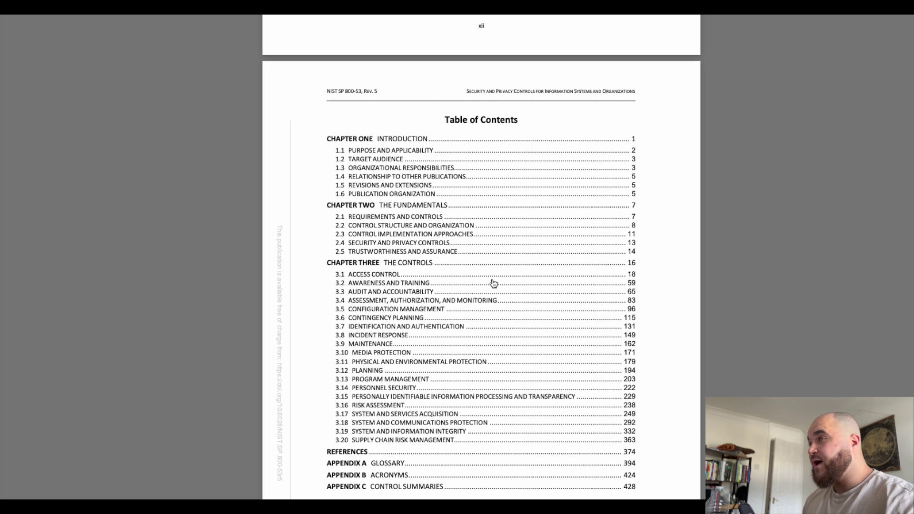
# Jump to section 3.1 Access Control and read through AC-1 and AC-2
pyautogui.click(381, 277)
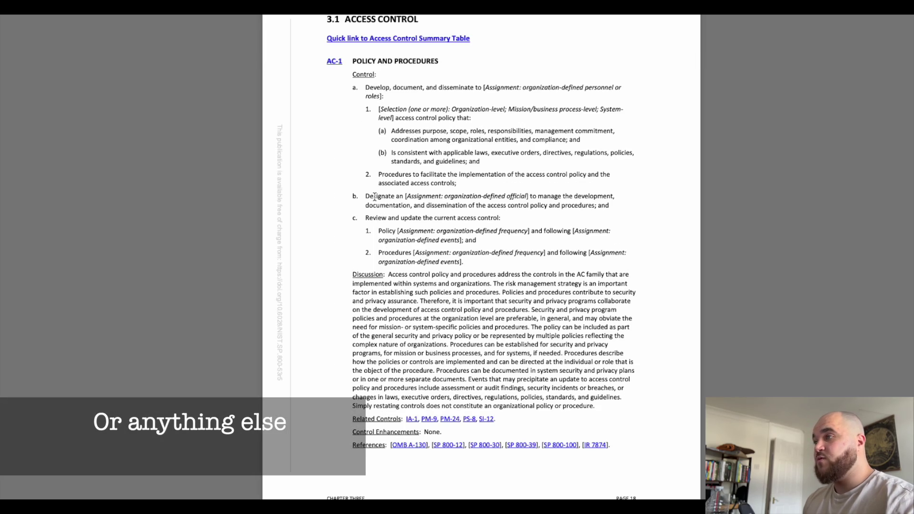
pyautogui.scroll(-10, 429, 336)
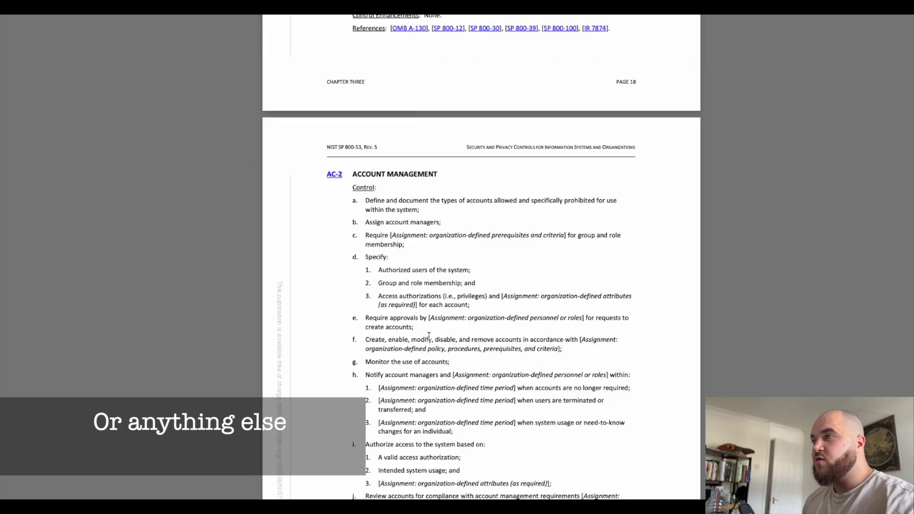
pyautogui.scroll(10, 429, 336)
pyautogui.scroll(-20, 429, 337)
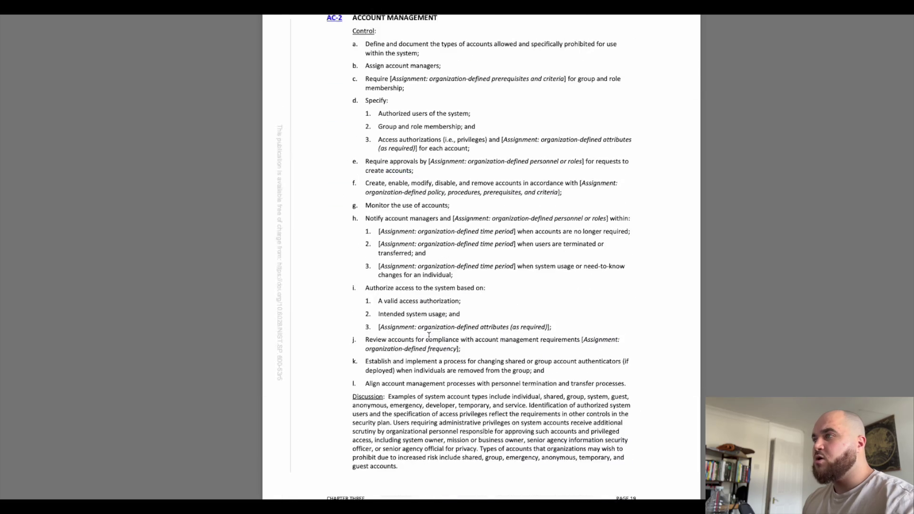
pyautogui.scroll(-20, 430, 336)
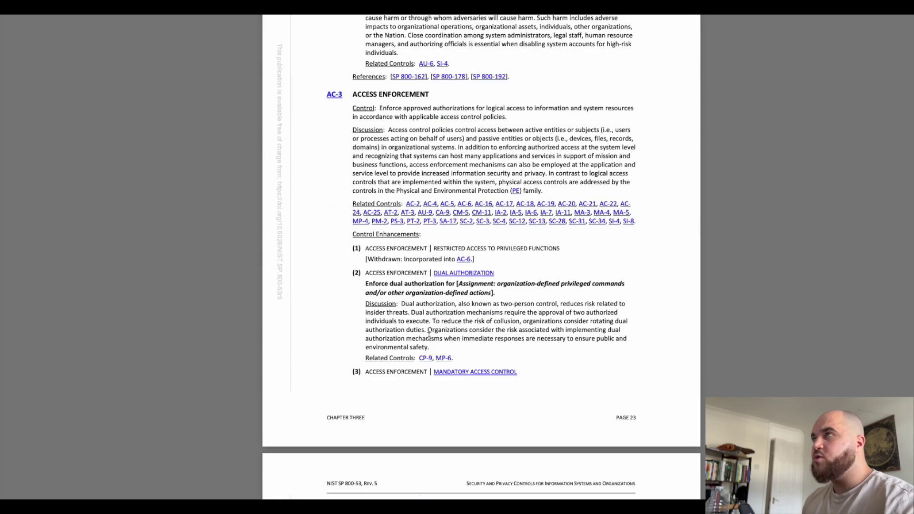
# Highlight the AC-3 Control Enhancements text, read on, then leave the PDF
pyautogui.moveTo(351, 234); pyautogui.dragTo(436, 249)
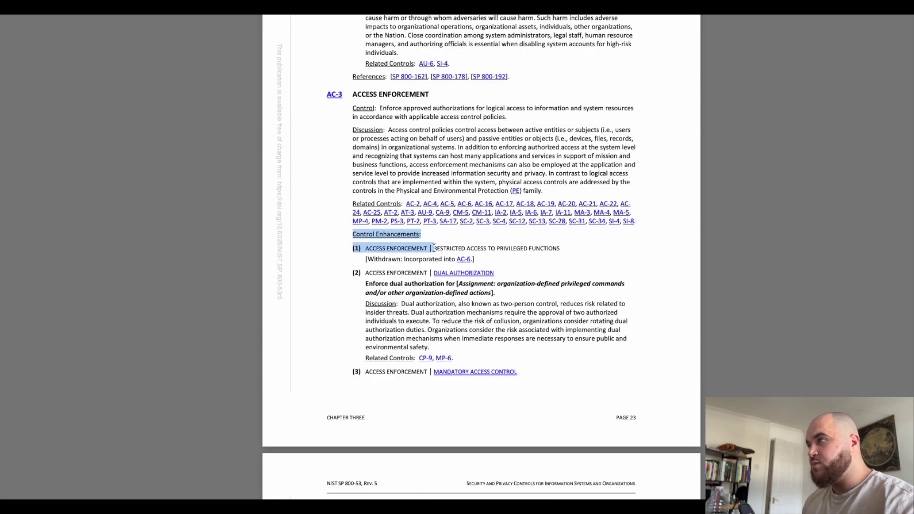
pyautogui.click(391, 287)
pyautogui.scroll(-10, 392, 287)
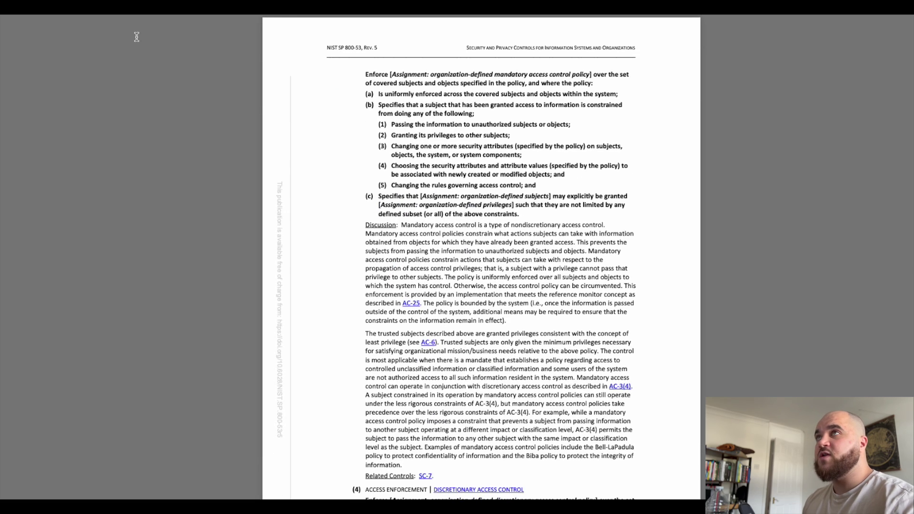
pyautogui.hotkey('alt', 'Tab')
pyautogui.click(236, 17)
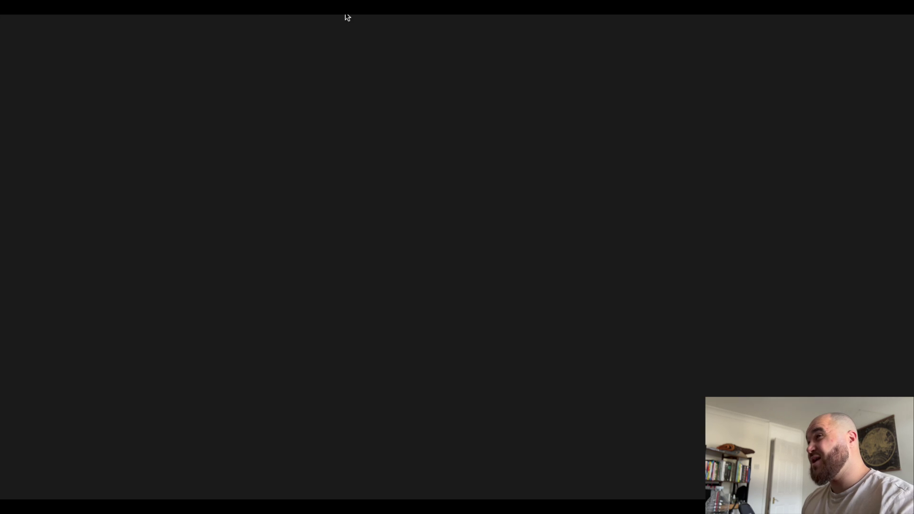
# Bring up the Proposed IT Infrastructure Diagram with its RBAC role list and firewall rule
pyautogui.click(323, 16)
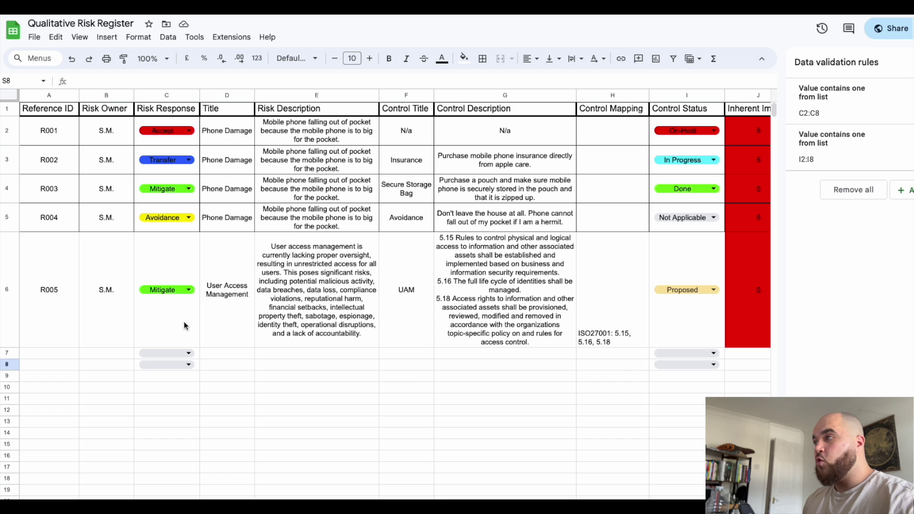
# Reread R005's Notes-column reference to the proposed infrastructure, then reopen the diagram
pyautogui.hscroll(8, 184, 323)
pyautogui.hscroll(3, 184, 326)
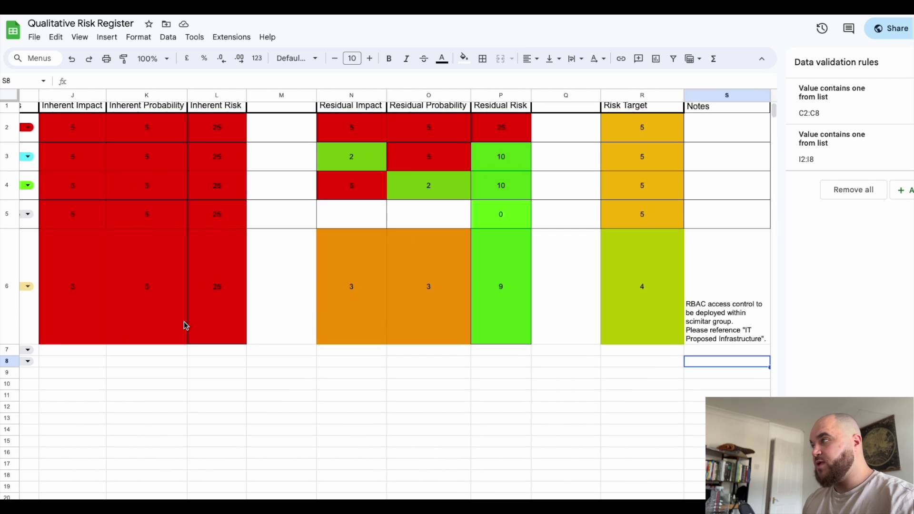
pyautogui.hscroll(-8, 185, 326)
pyautogui.hscroll(-4, 183, 326)
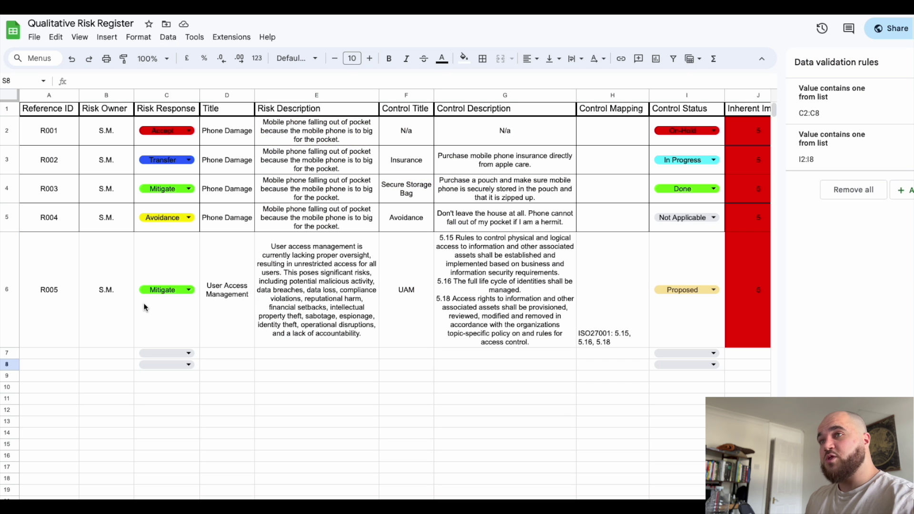
pyautogui.hscroll(5, 145, 307)
pyautogui.hscroll(6, 145, 307)
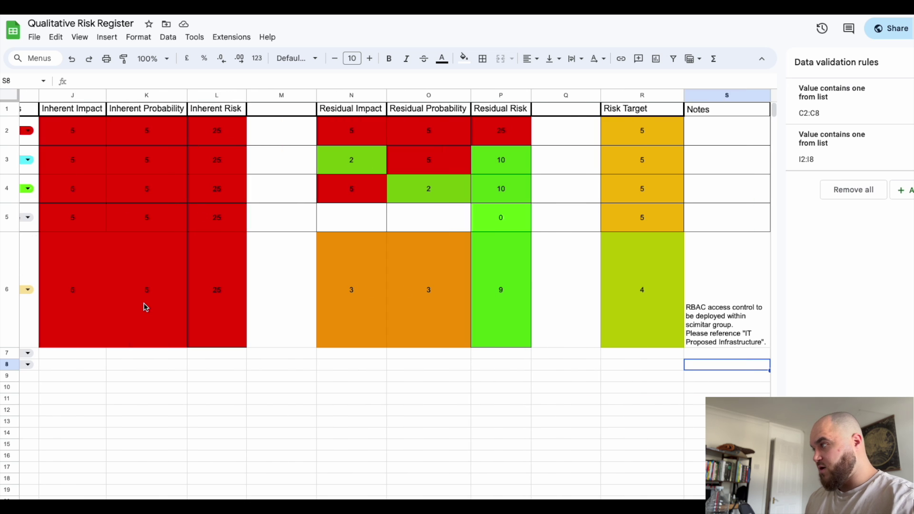
pyautogui.hscroll(-10, 145, 307)
pyautogui.hscroll(3, 145, 307)
pyautogui.hscroll(-3, 146, 307)
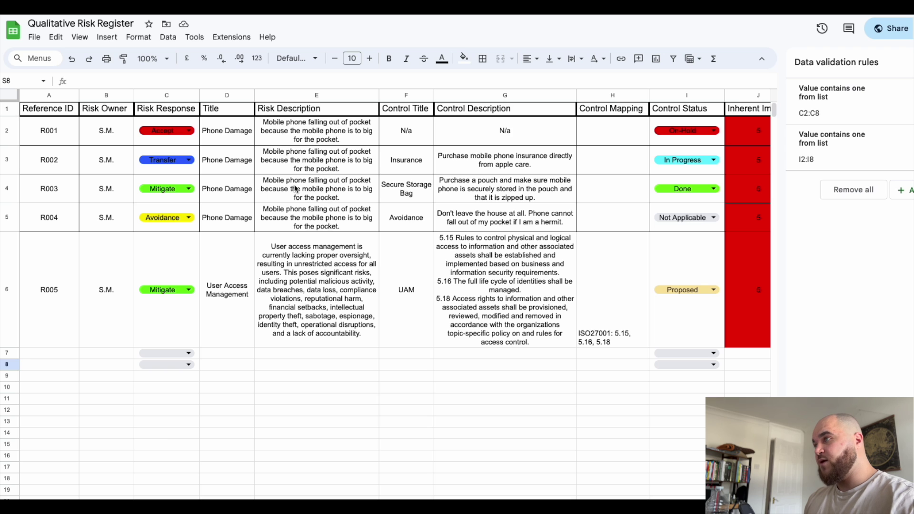
pyautogui.click(339, 15)
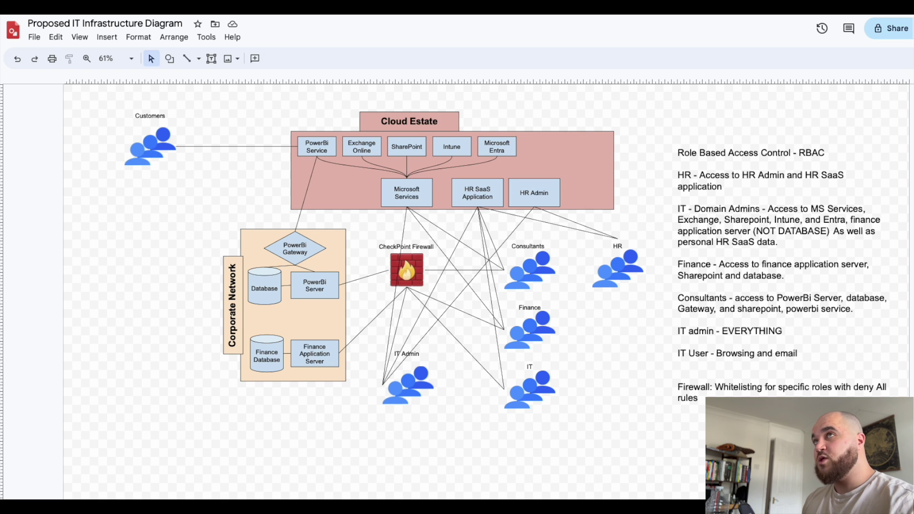
# Return to the risk register and scroll right to R005's RBAC note in the Notes column
pyautogui.hotkey('ctrl', 'Tab')
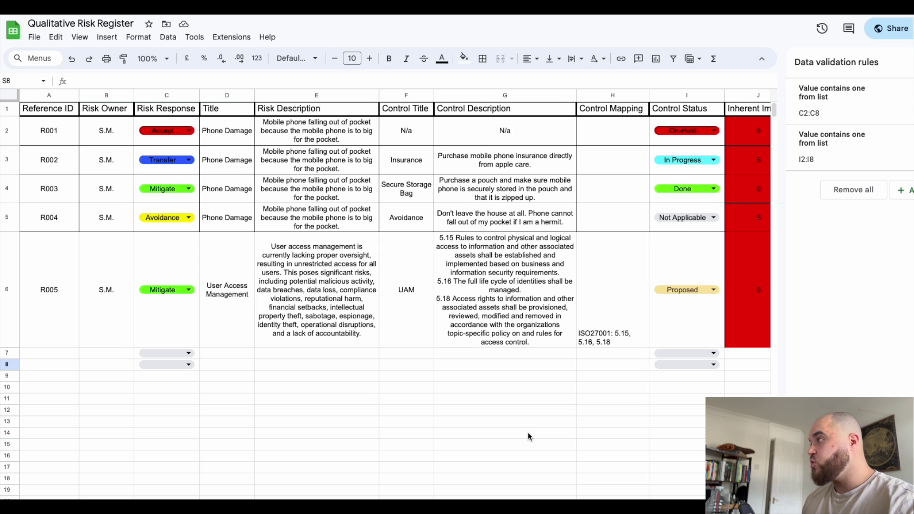
pyautogui.hscroll(10, 527, 432)
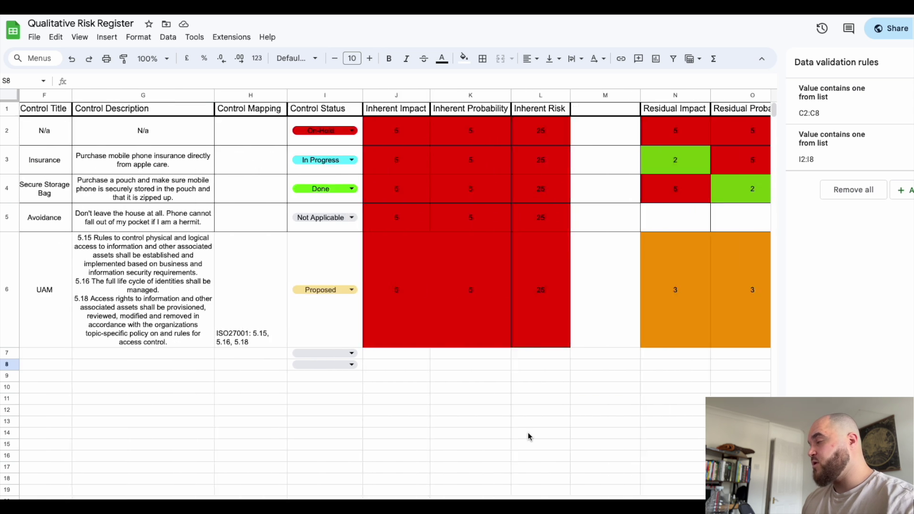
pyautogui.hscroll(-10, 528, 433)
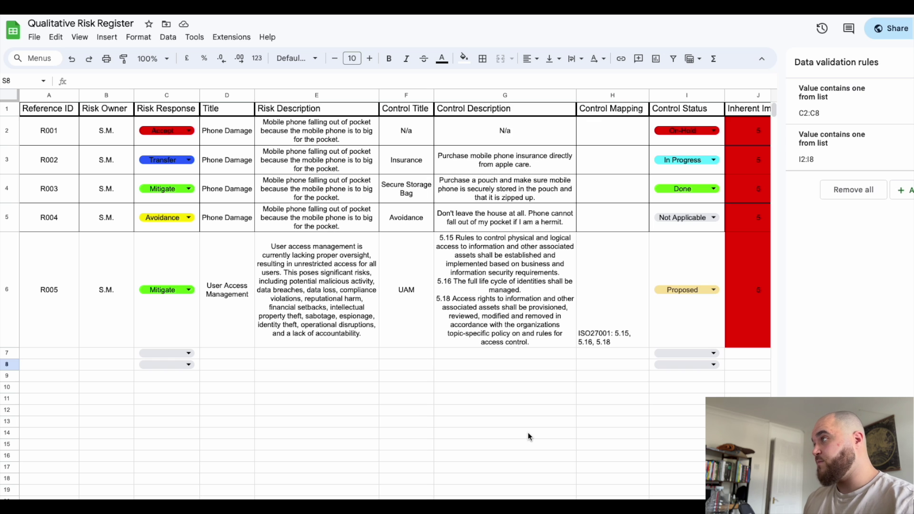
pyautogui.hscroll(10, 527, 435)
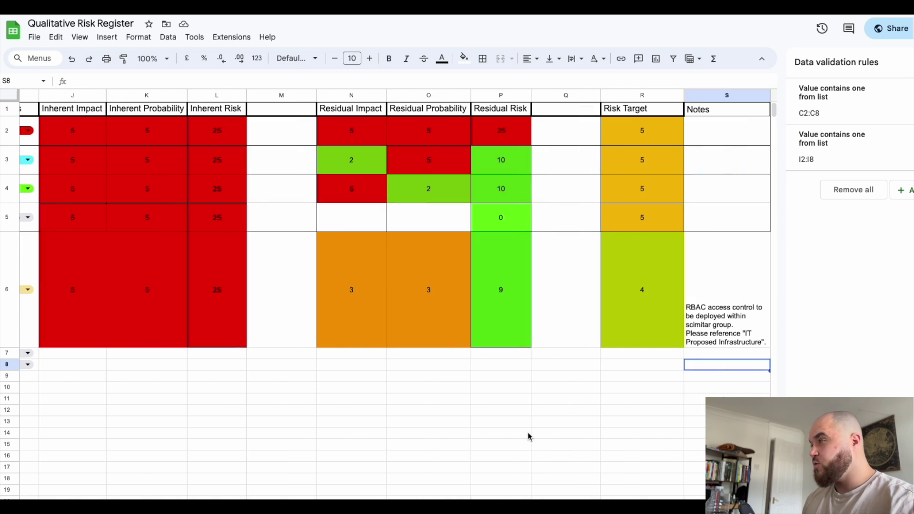